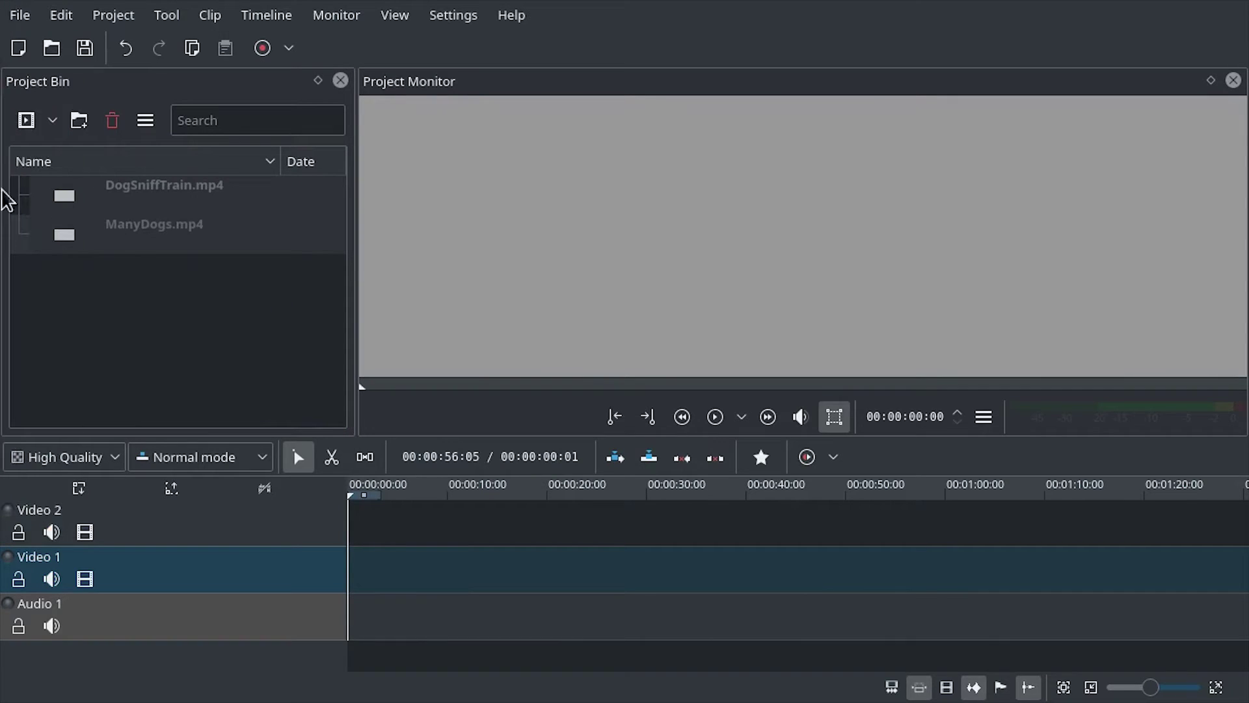
- Place DogSniffTrain.mp4 on Video 2 overlapping ManyDogs, zoom the timeline, and select DogSniffTrain
left_click_drag(134, 203, 467, 543)
scroll(457, 543, "up", 1, "ctrl")
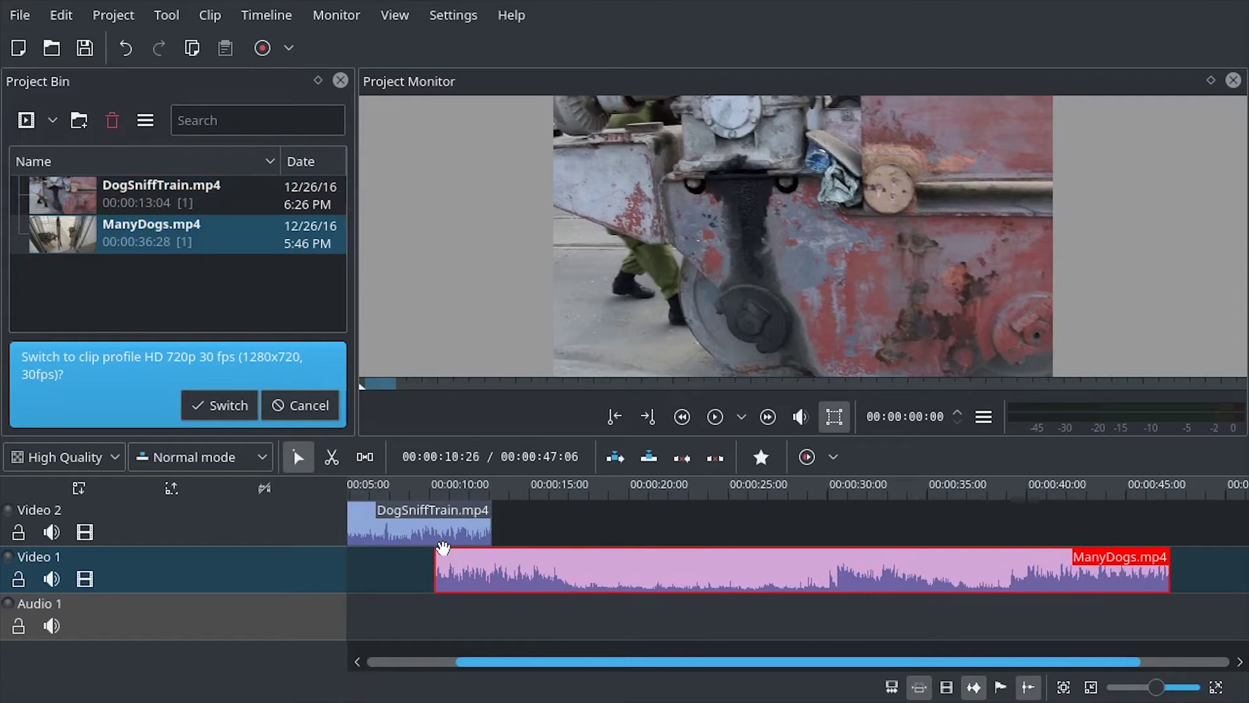
scroll(440, 545, "left", 3)
left_click(449, 540)
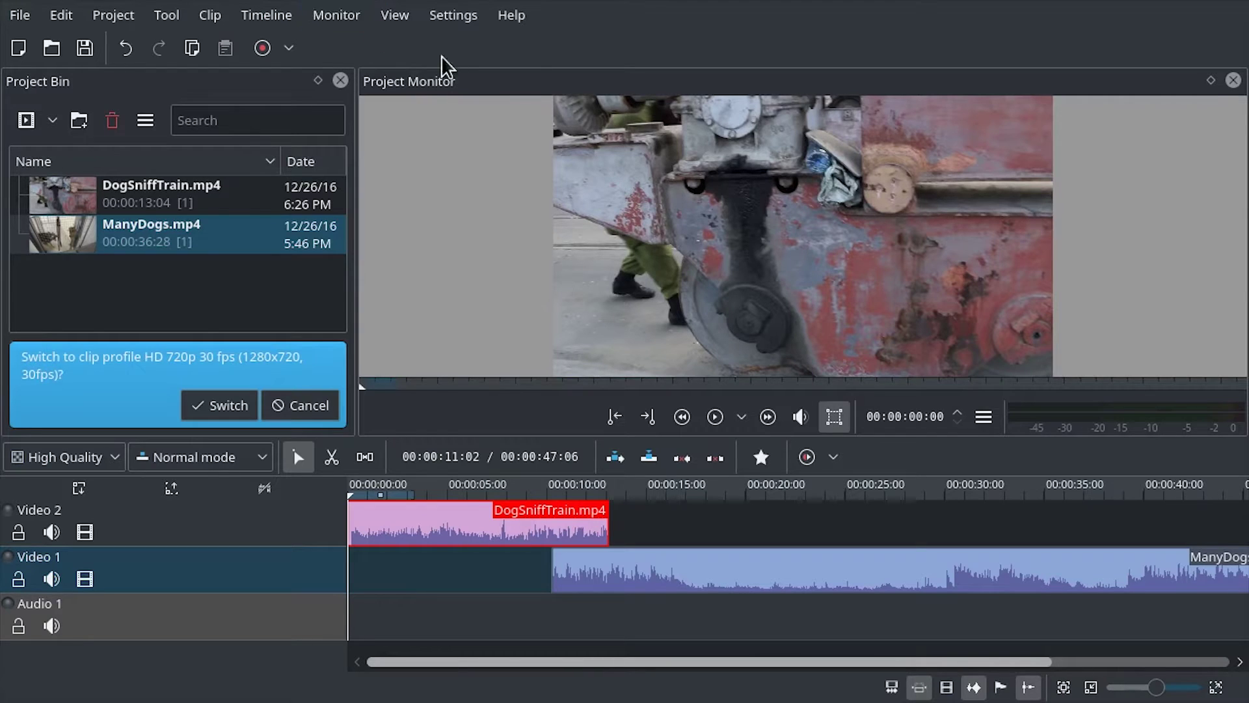
- Show the Effects panel and apply the Crop, Scale and Tilt effect to DogSniffTrain
left_click(396, 19)
left_click(448, 204)
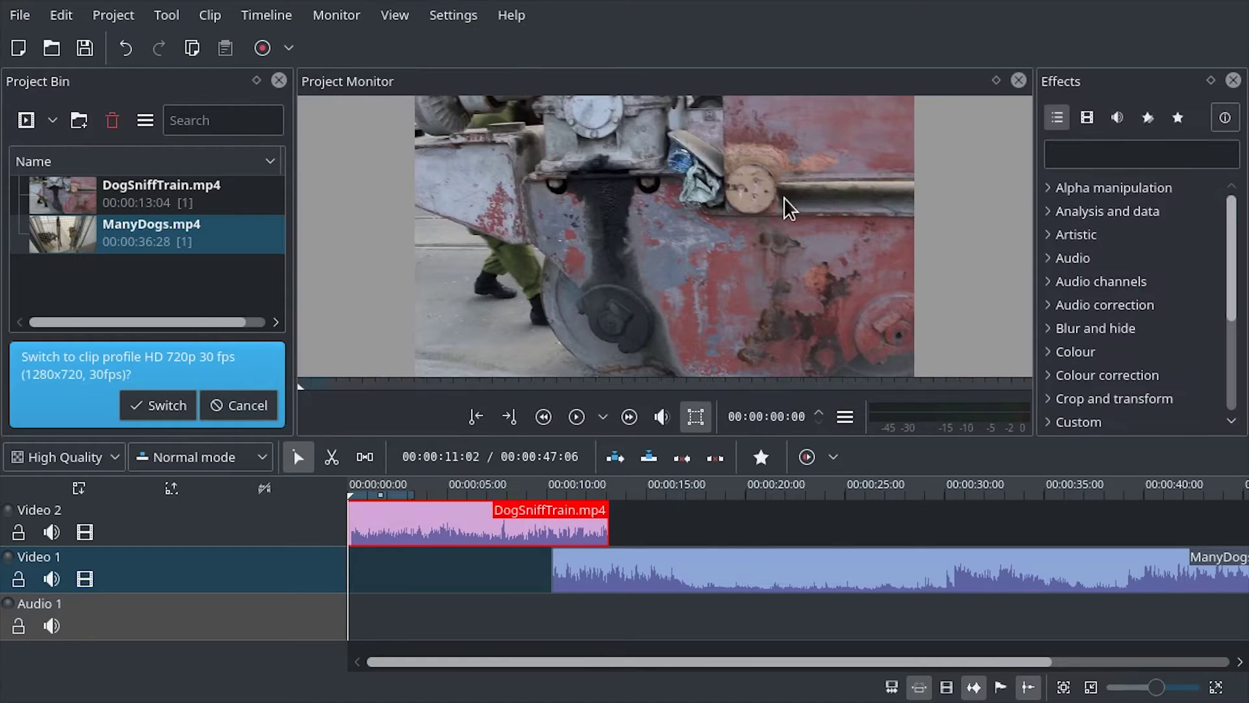
left_click(1116, 161)
type("crop")
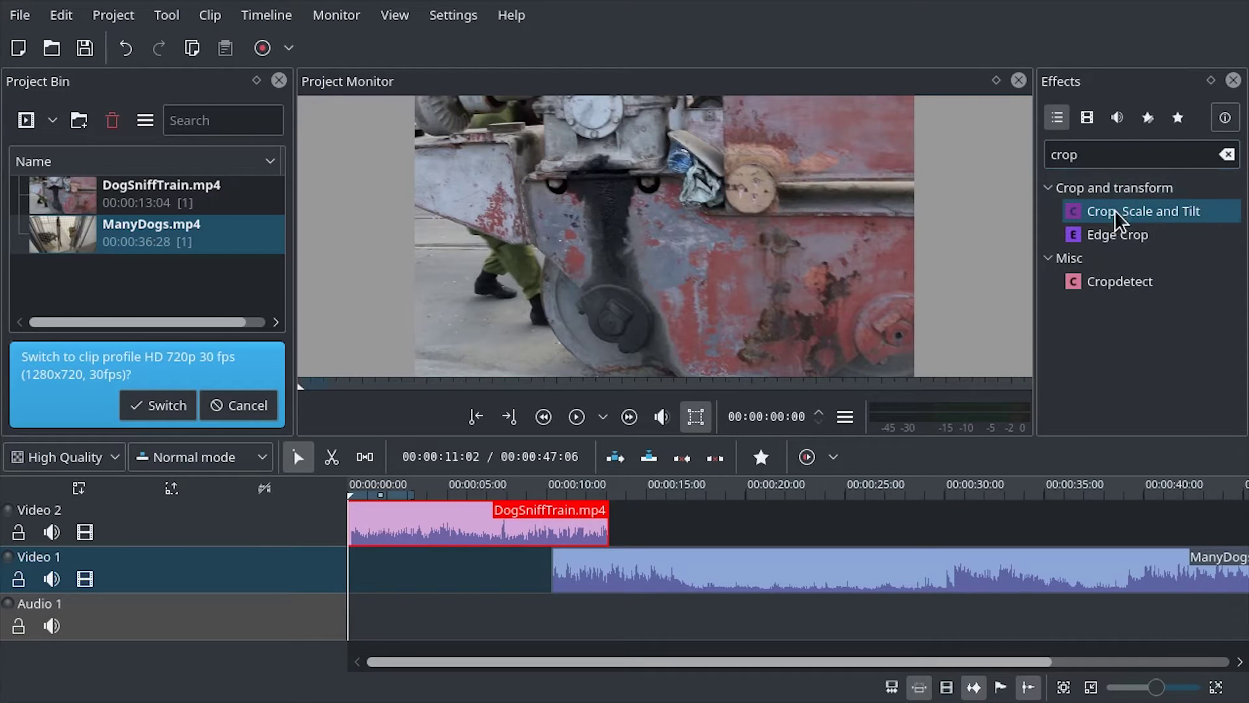
left_click_drag(1137, 219, 588, 516)
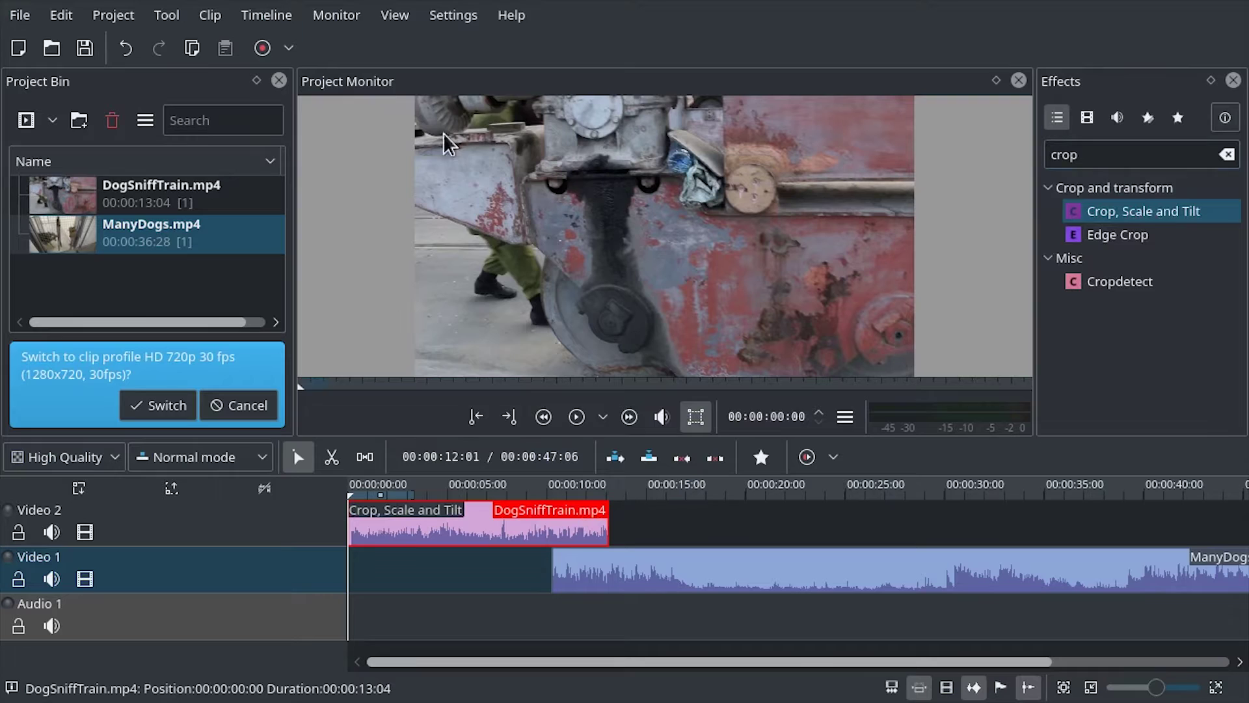
- Show the Properties panel, widen the side panels, and crop DogSniffTrain's right side past 689
left_click(389, 15)
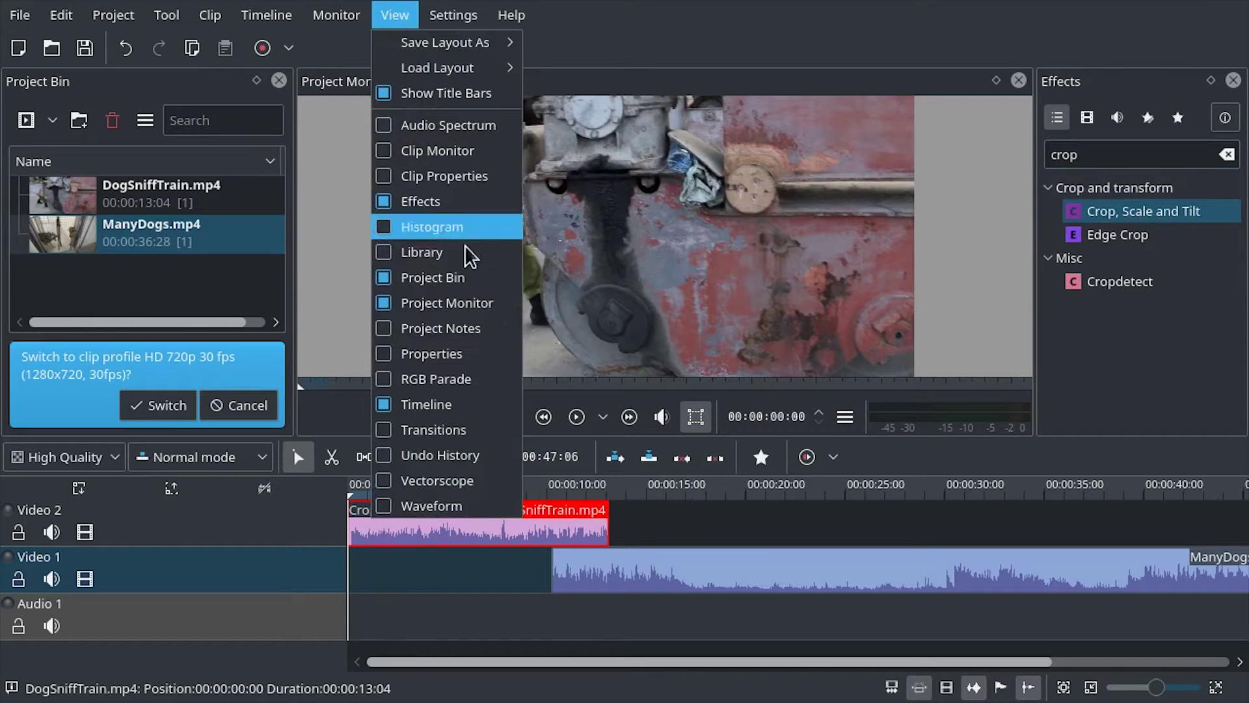
left_click(446, 352)
left_click_drag(1036, 229, 911, 250)
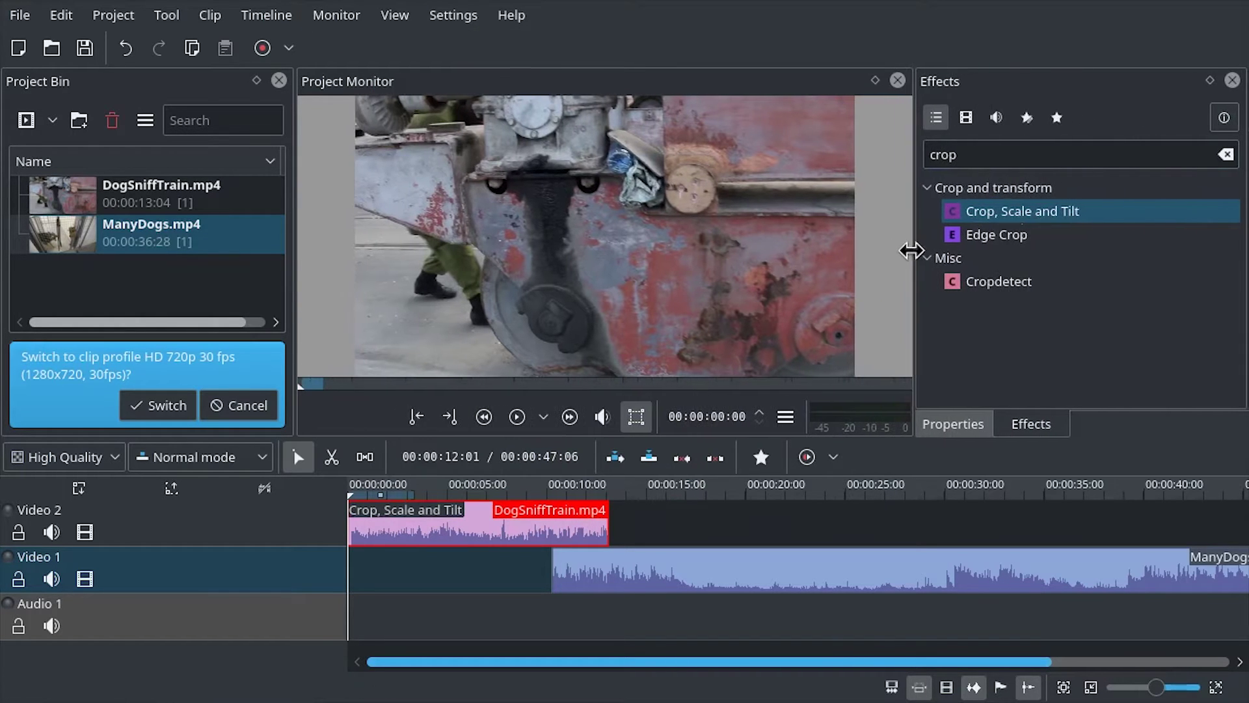
left_click(952, 423)
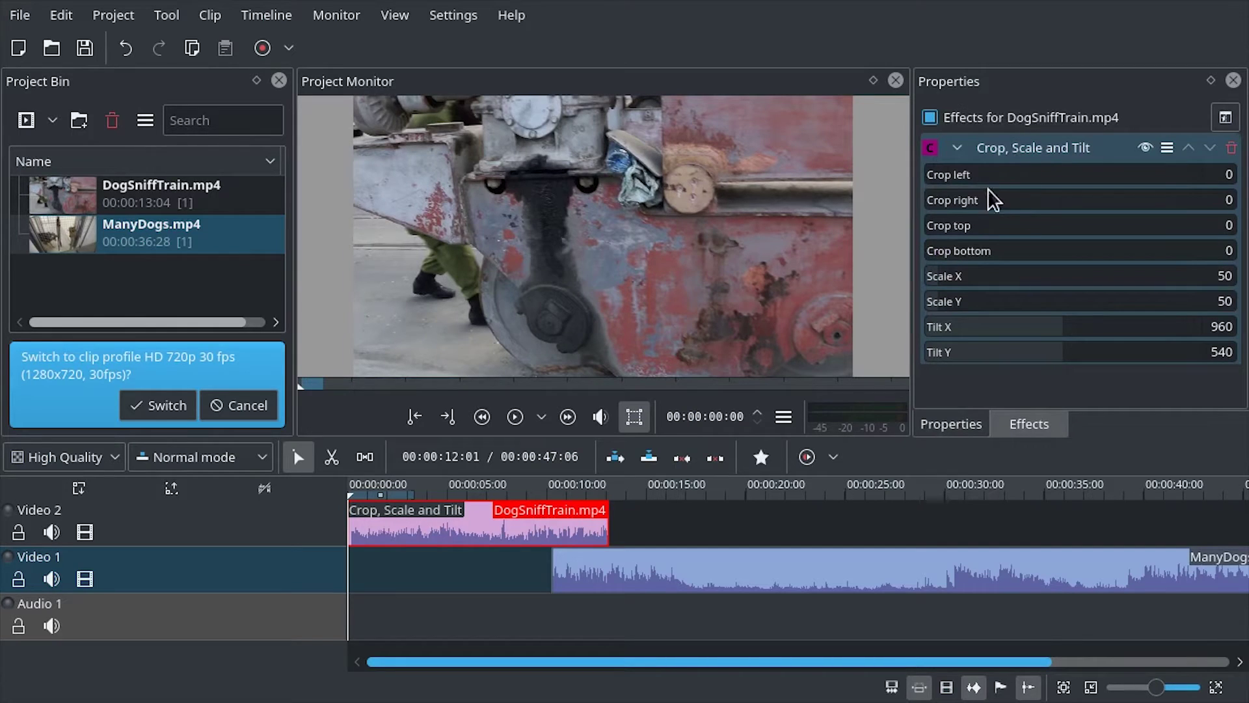
left_click_drag(959, 203, 1022, 205)
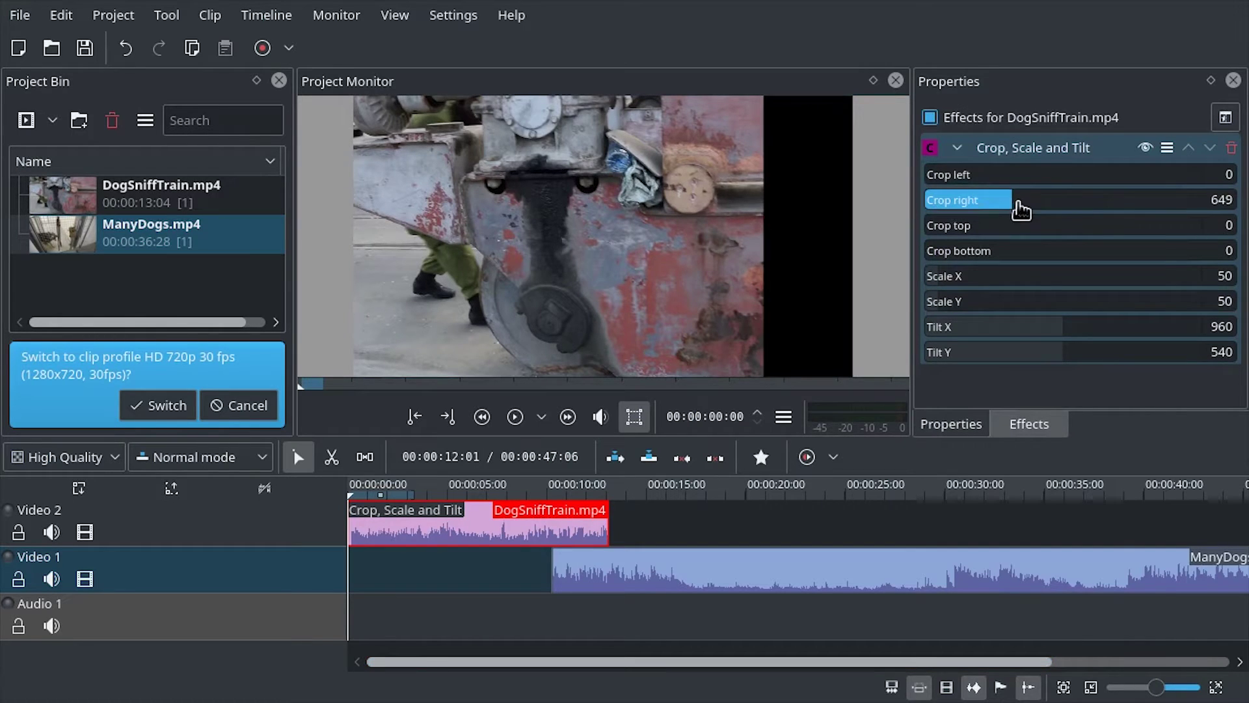
left_click(578, 492)
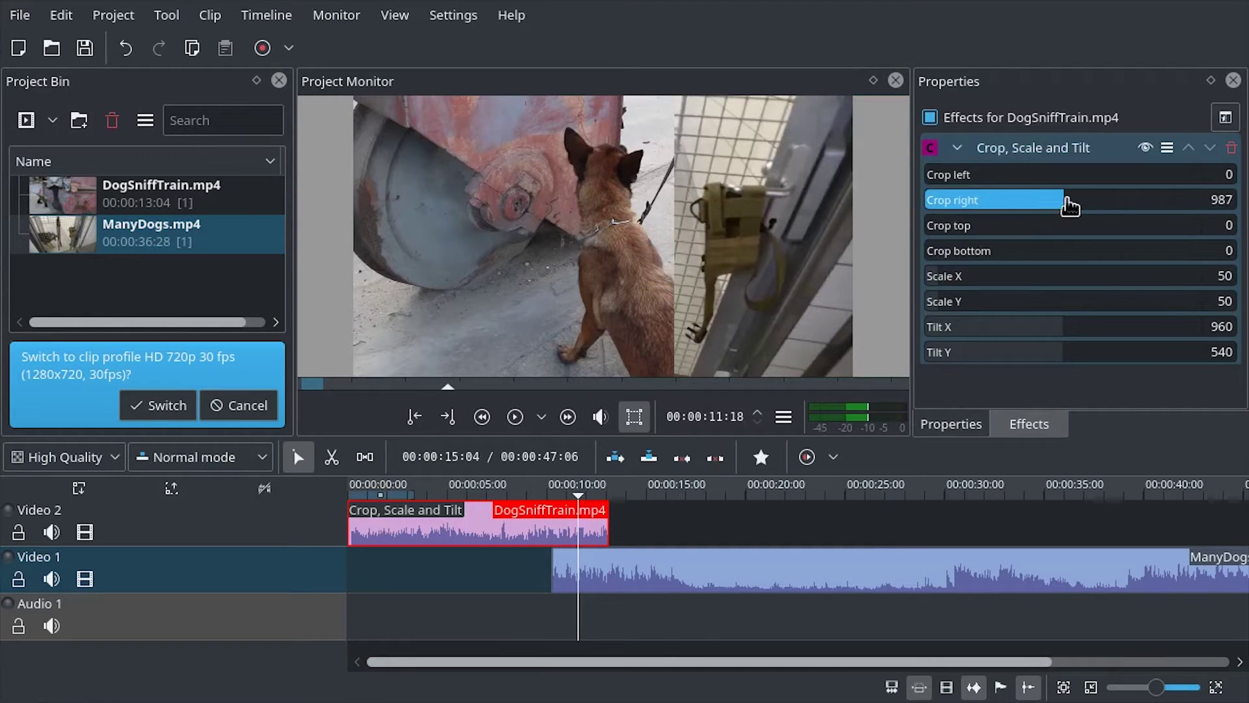
left_click_drag(1068, 206, 919, 210)
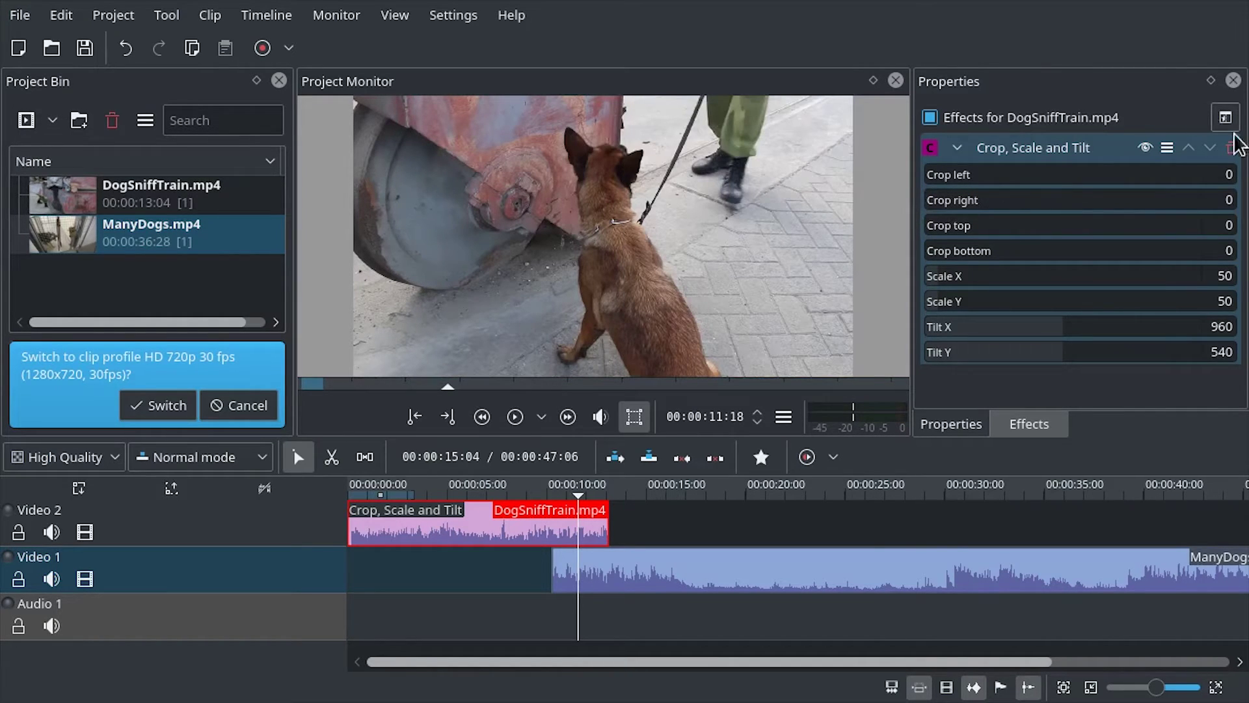
- Remove the Crop, Scale and Tilt effect and show the Transitions list
left_click(1231, 149)
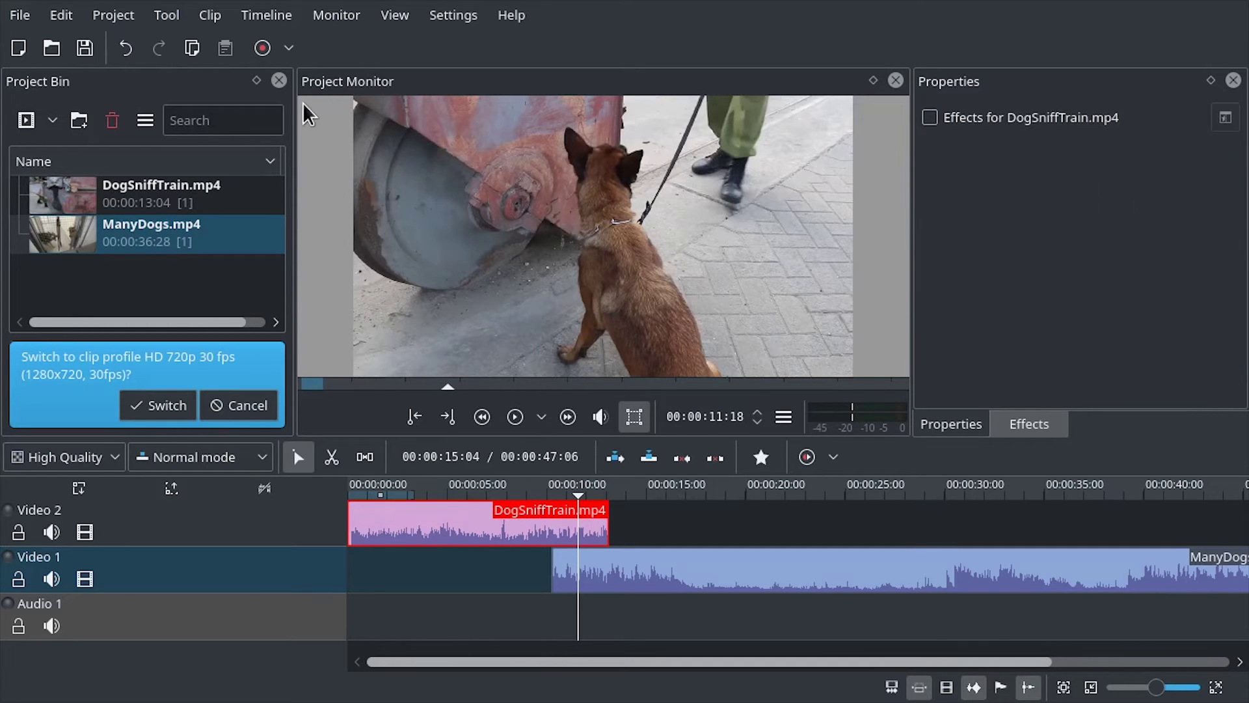
left_click(398, 16)
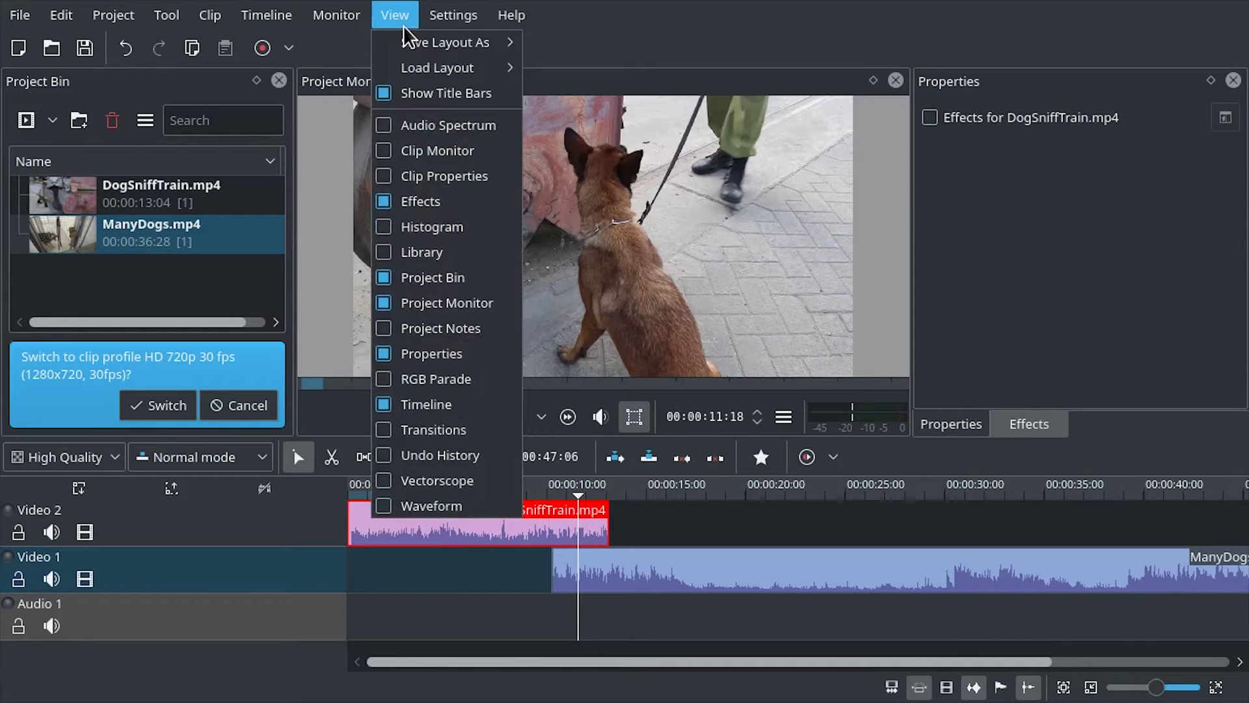
left_click(432, 429)
left_click(1109, 430)
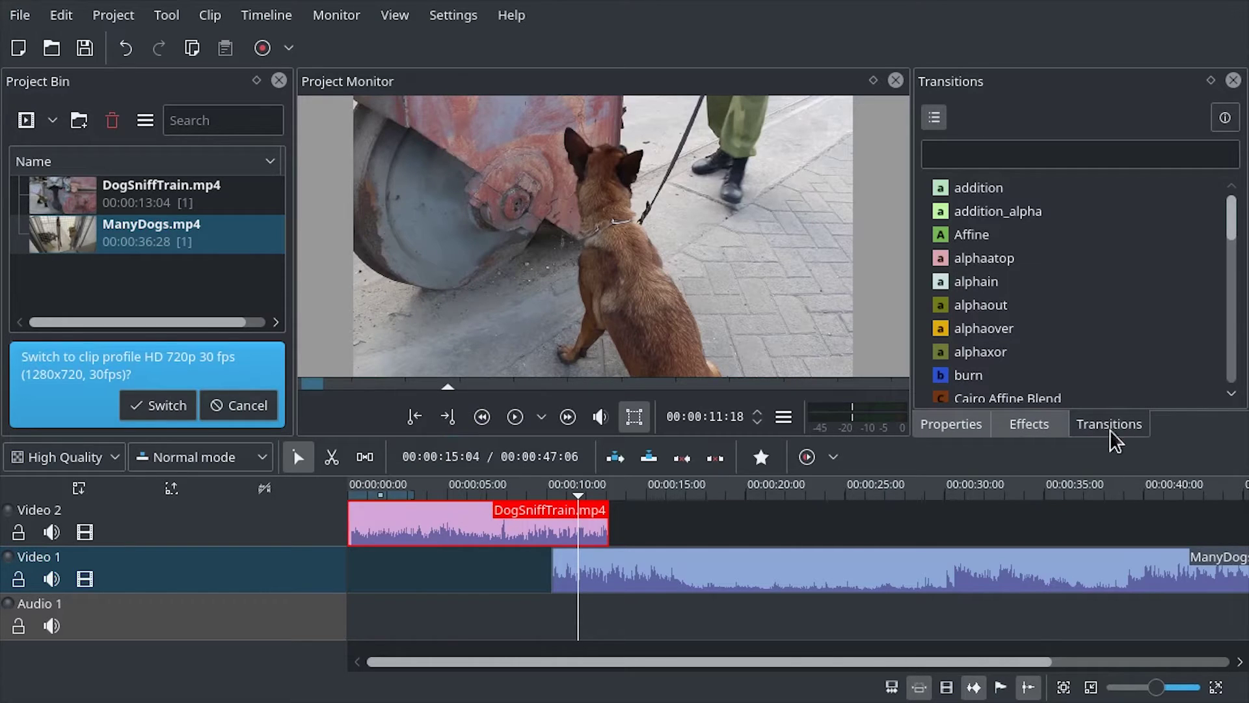
- Add a Dissolve transition across the clips' overlap and browse the transition types
left_click(605, 553)
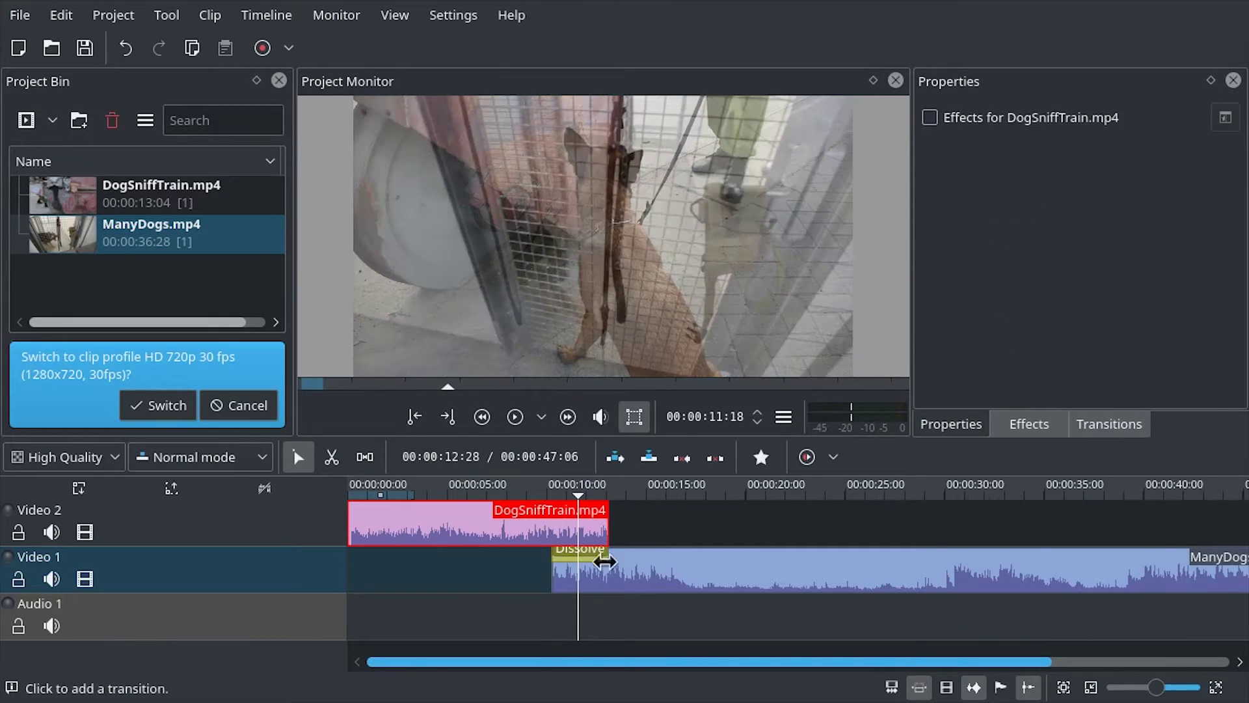
left_click(591, 555)
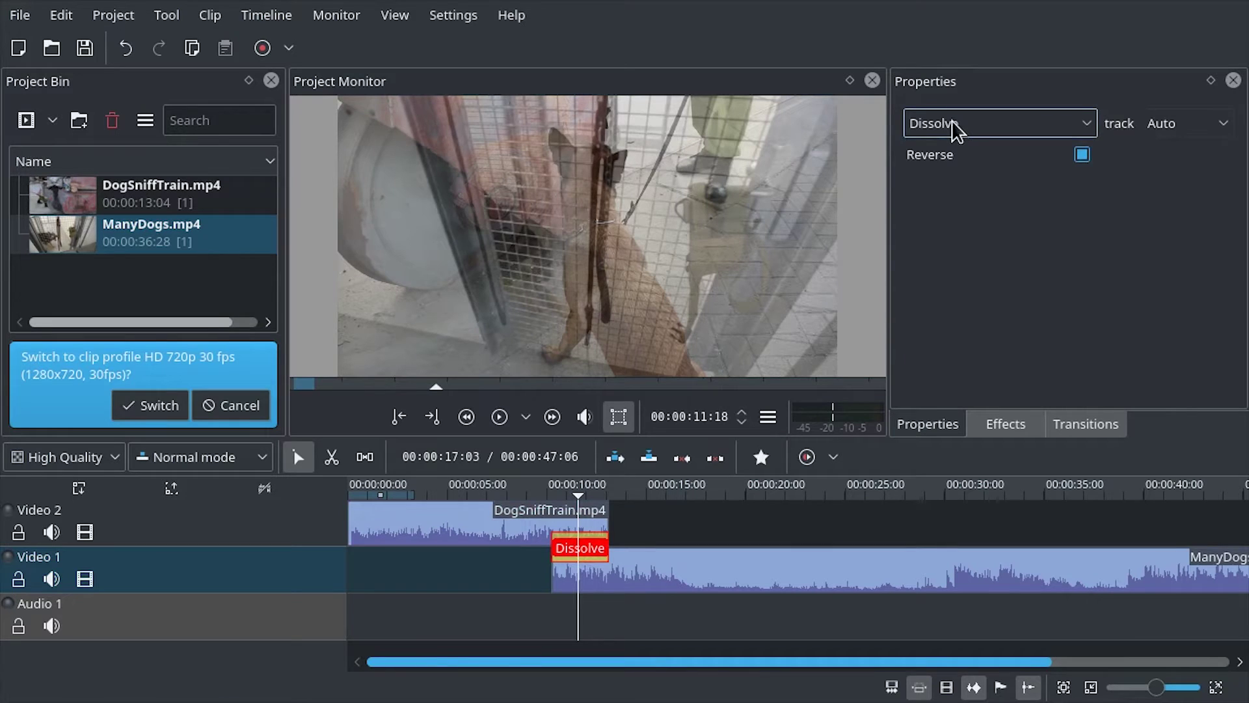
left_click(956, 130)
scroll(966, 237, "down", 5)
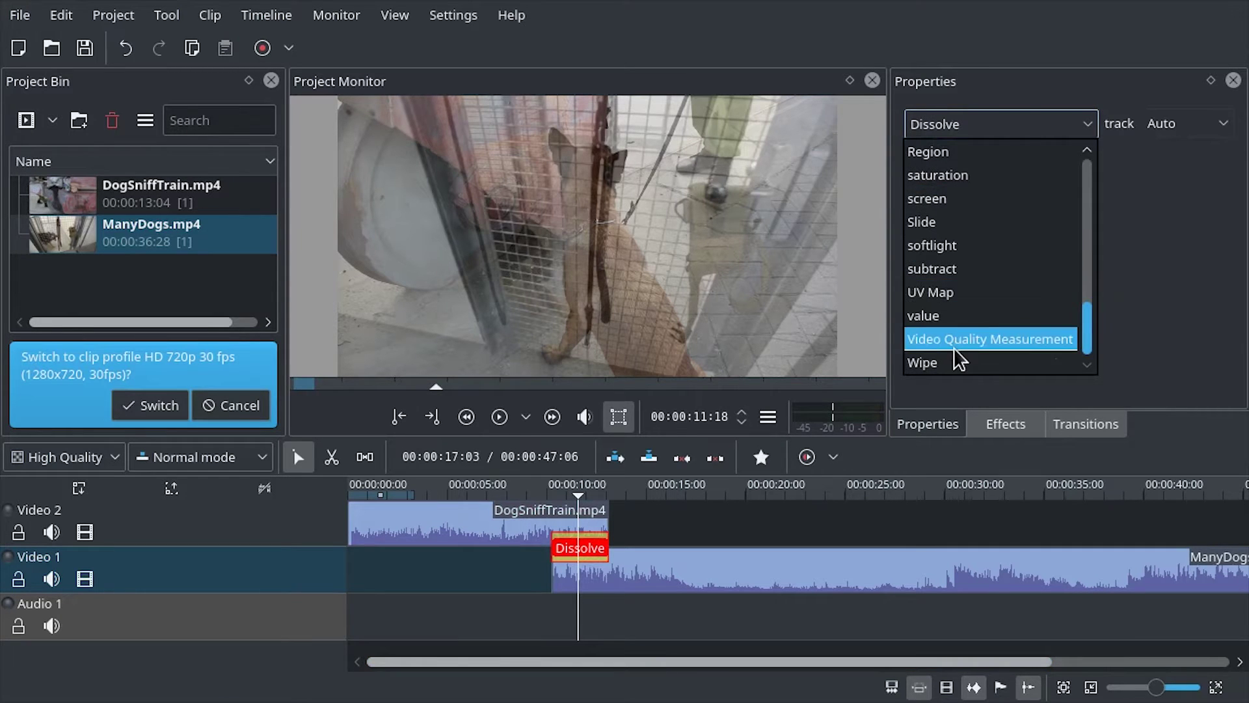
- Turn on Revert for the Wipe transition and play a preview from before it
key("Escape")
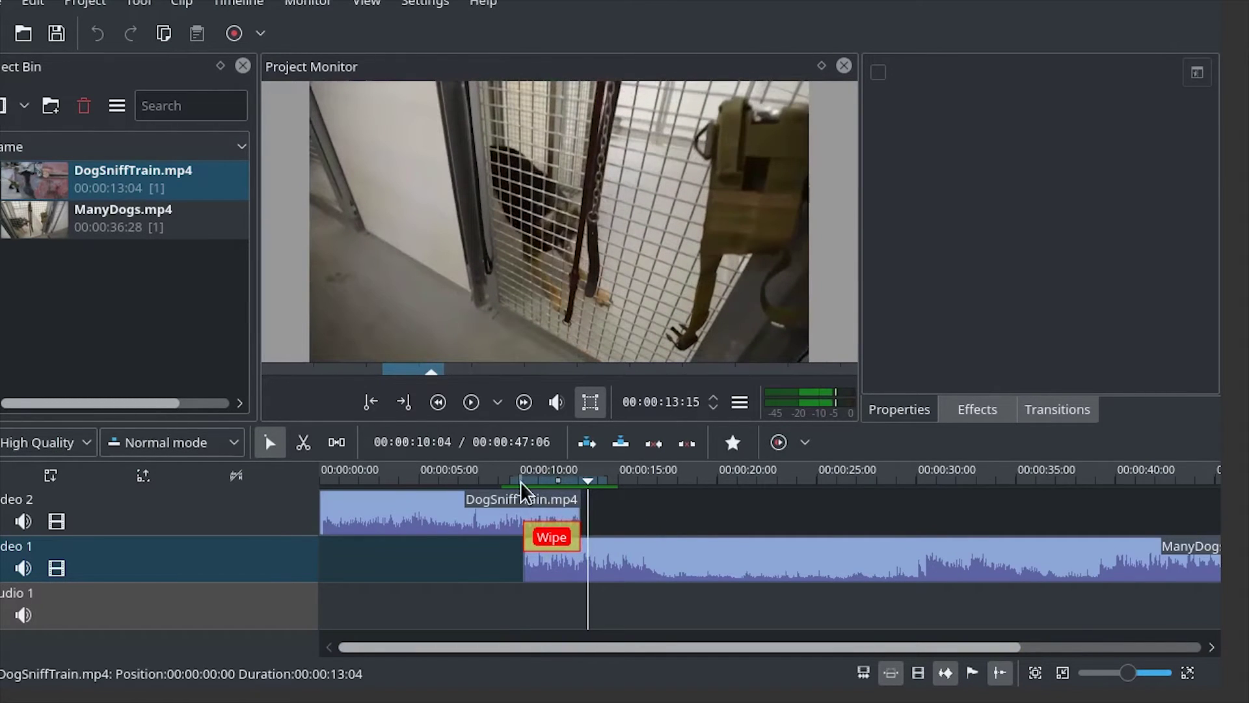
left_click(519, 482)
left_click(559, 539)
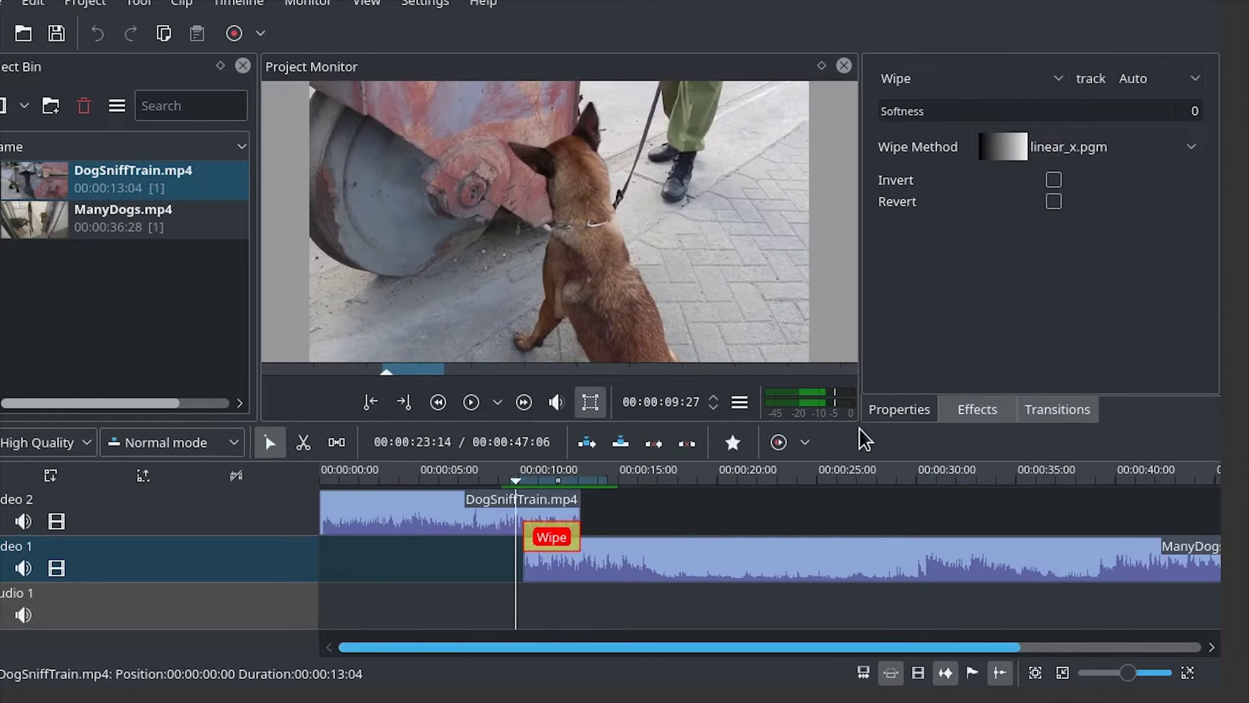
left_click(1054, 201)
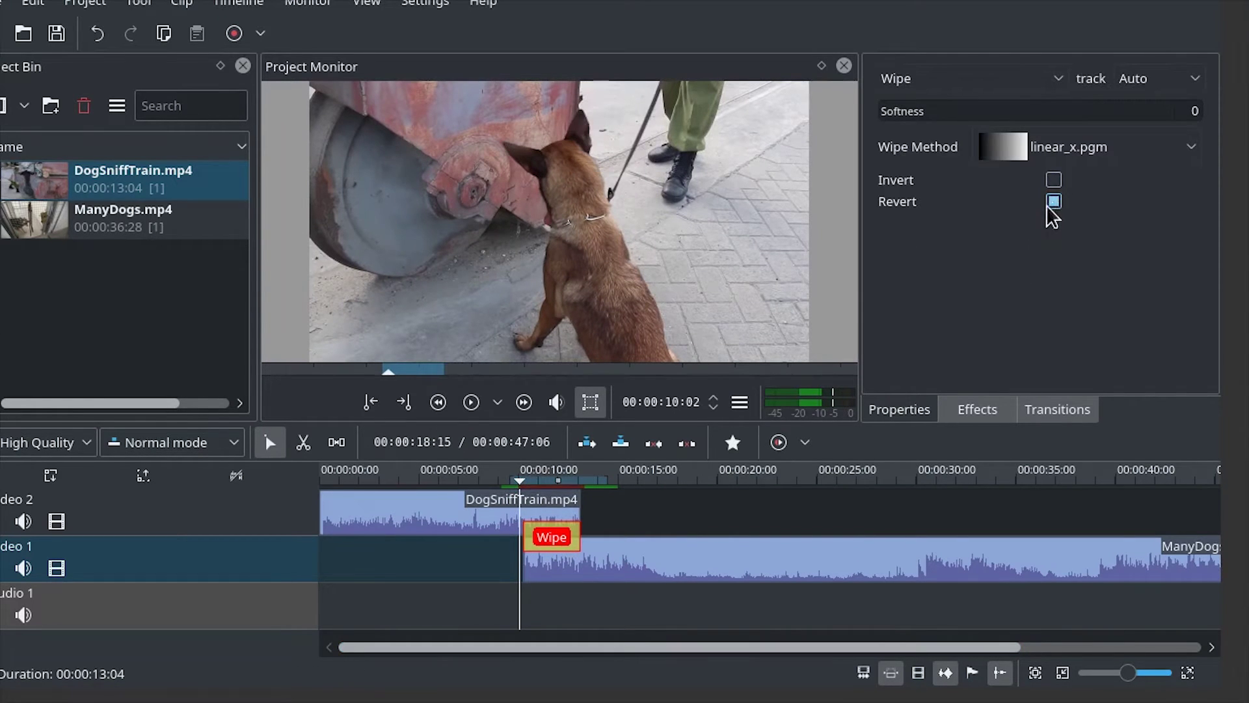
left_click(715, 530)
key("space")
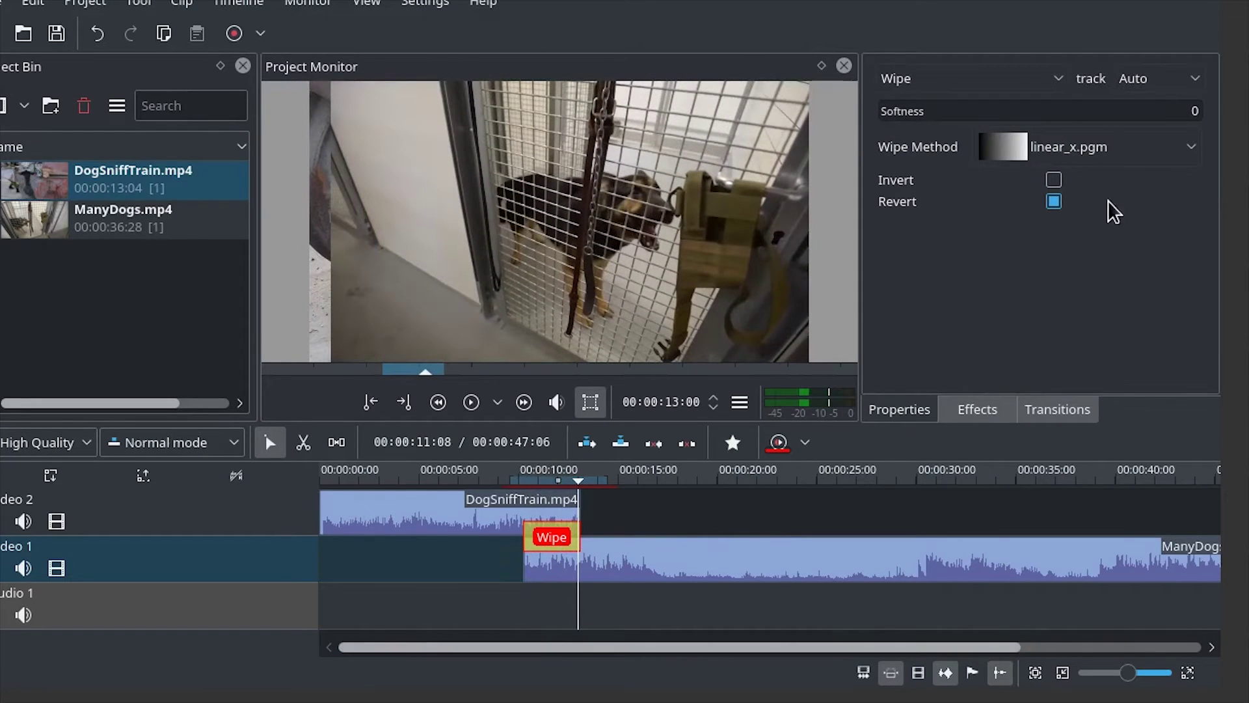
- Also enable Invert on the Wipe and replay the transition
left_click(1053, 180)
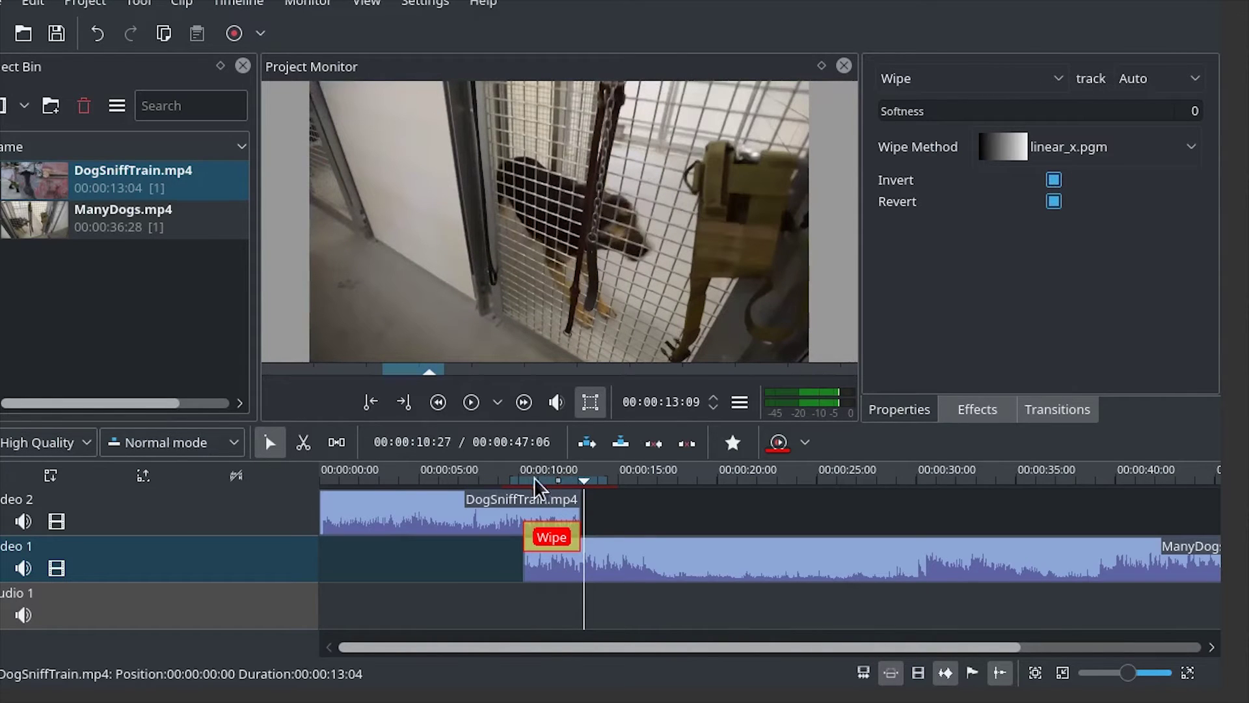
left_click(511, 481)
key("space")
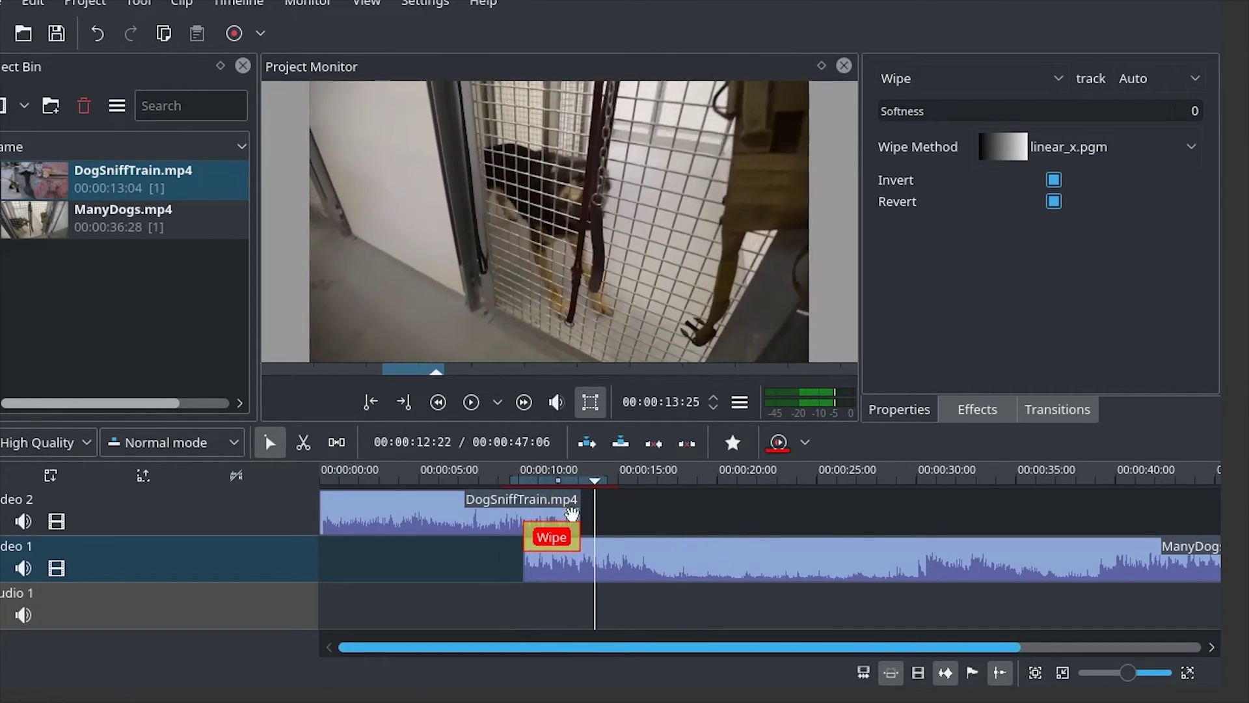
- Move ManyDogs to start near 00:00:06, stretch the Wipe across the whole overlap, and preview it
key("space")
mouse_move(645, 560)
left_mouse_down()
mouse_move(553, 561)
mouse_move(672, 560)
mouse_move(646, 568)
left_mouse_up()
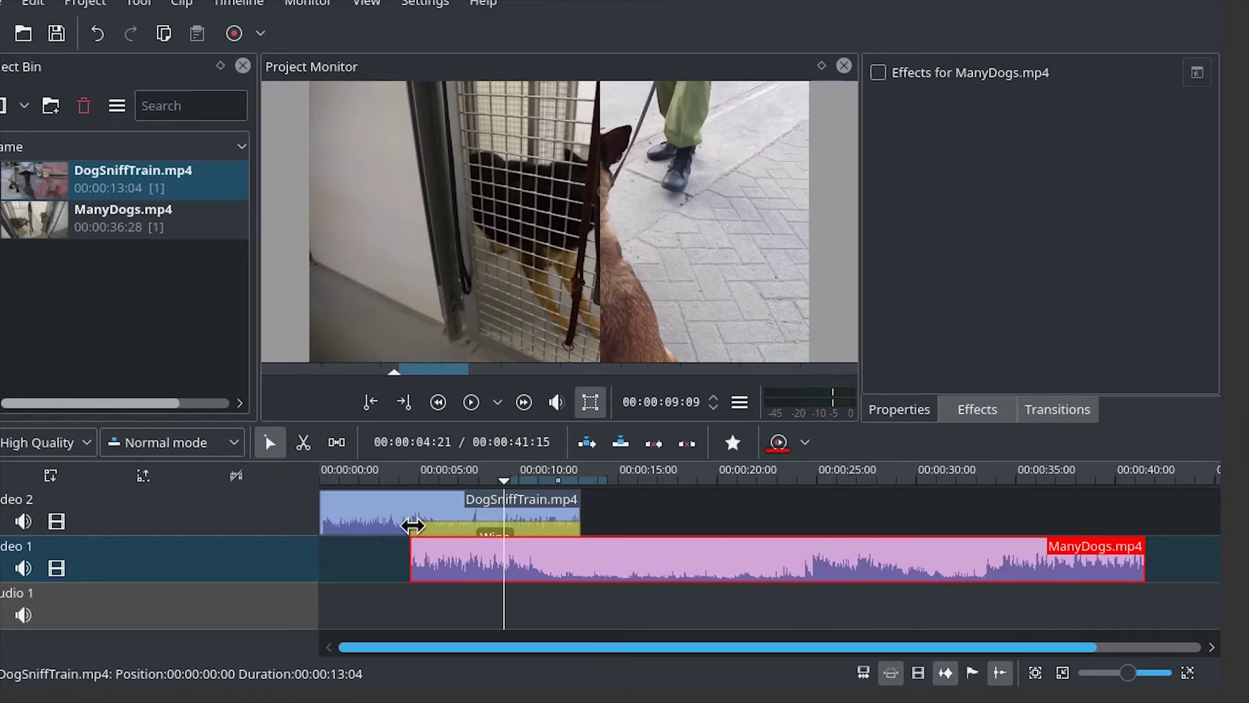
mouse_move(412, 530)
left_mouse_down()
mouse_move(513, 536)
mouse_move(410, 535)
left_mouse_up()
left_click(410, 481)
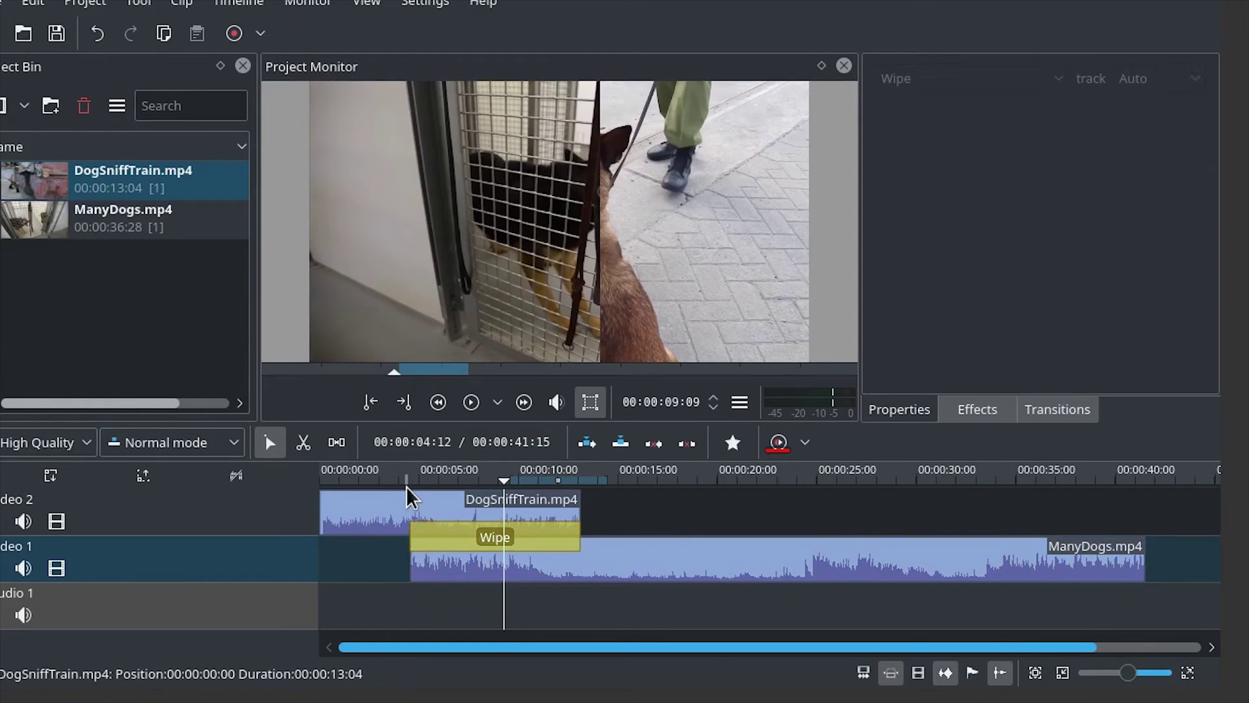
key("space")
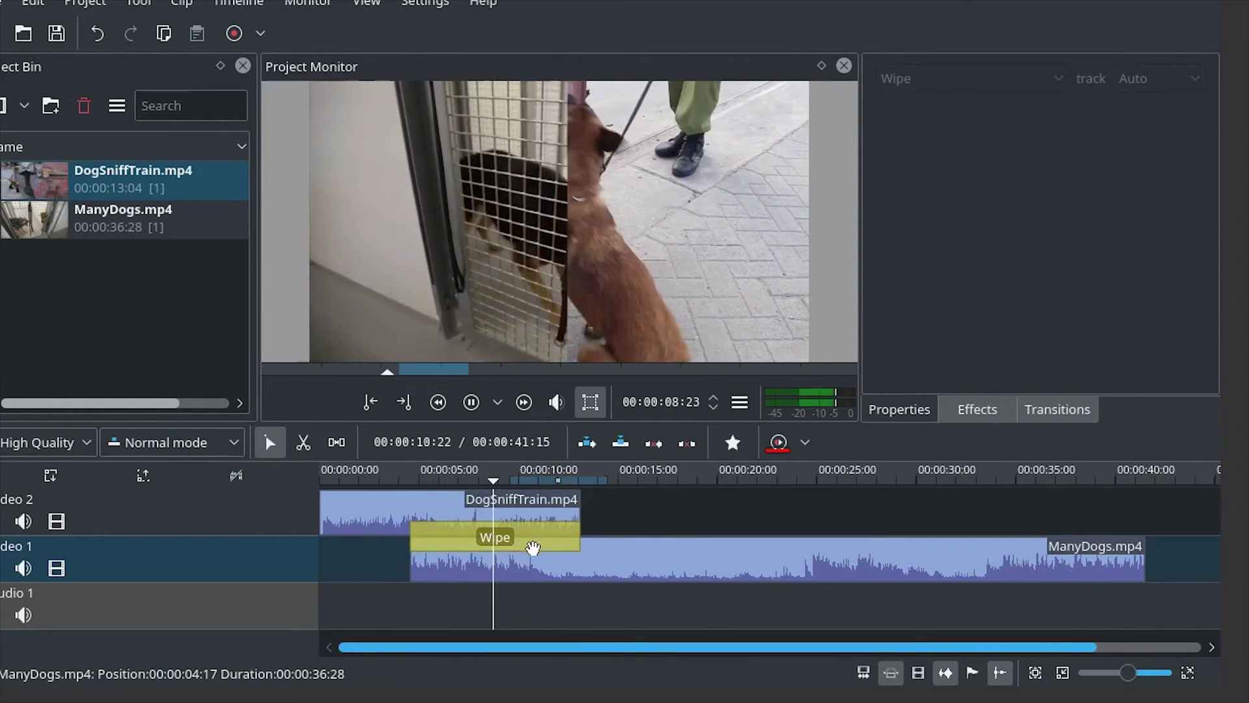
left_click(530, 549)
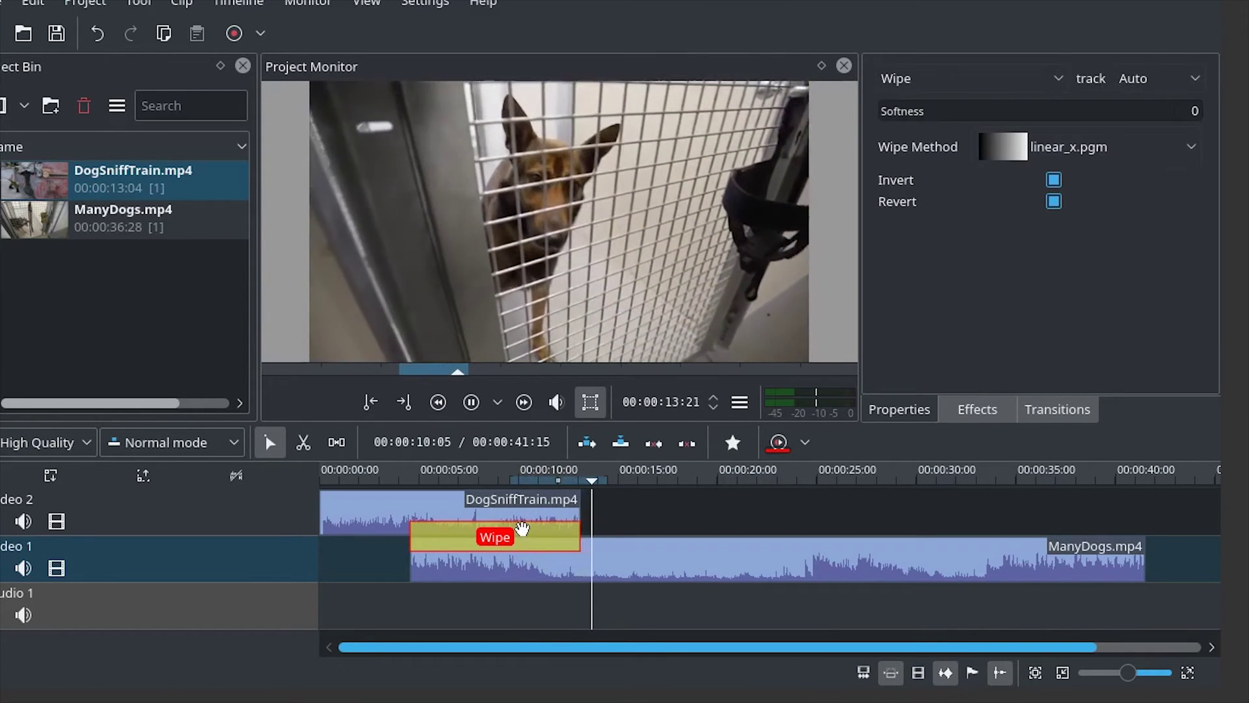
- Raise the Wipe's edge Softness to 17 and preview the softer wipe
key("space")
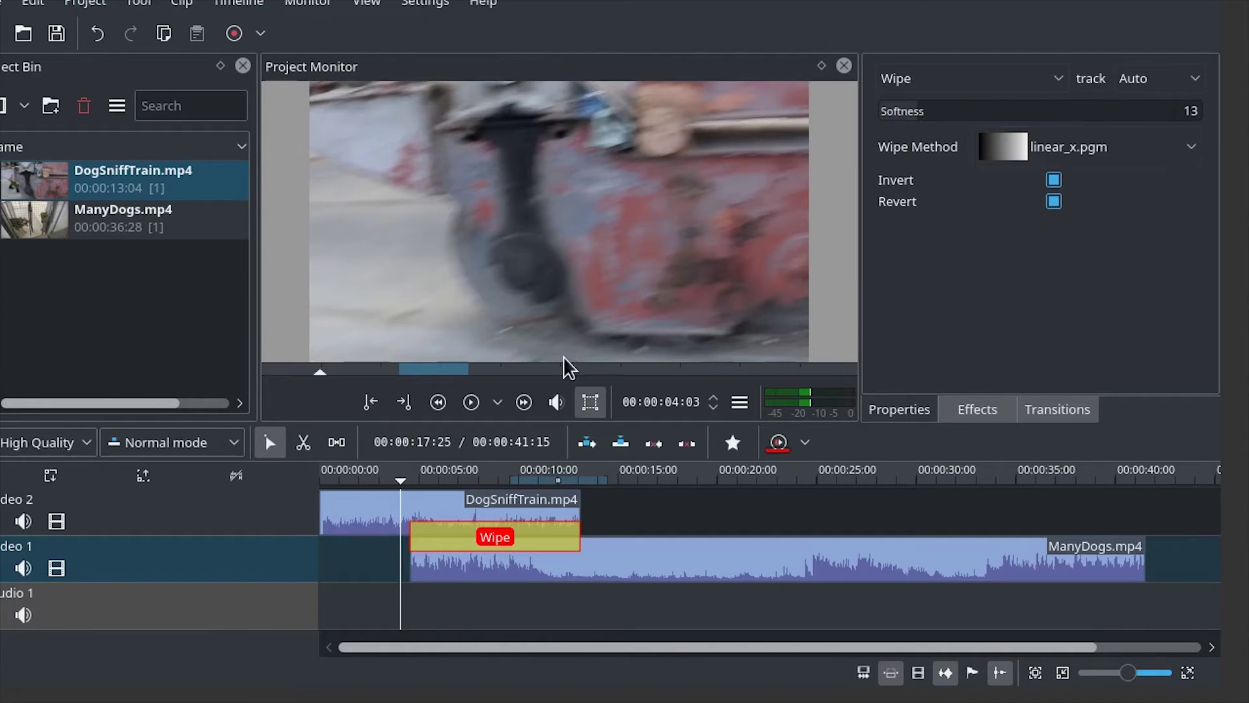
left_click(458, 472)
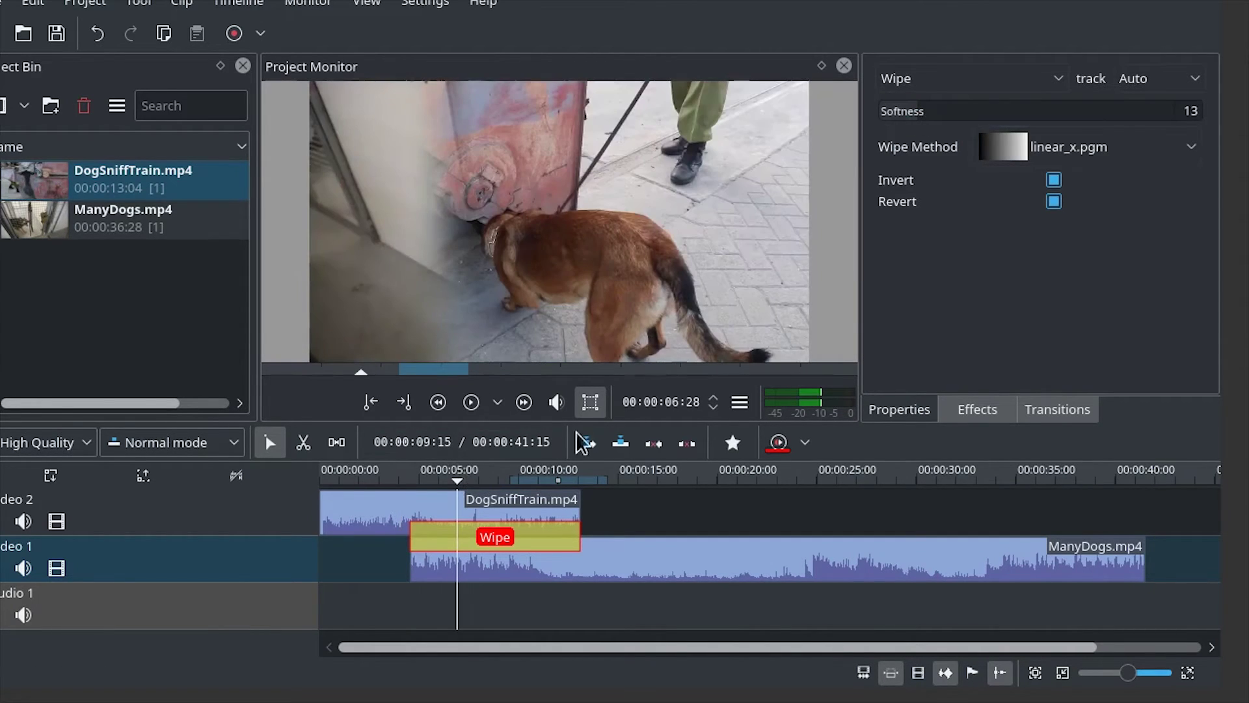
left_click_drag(911, 119, 908, 115)
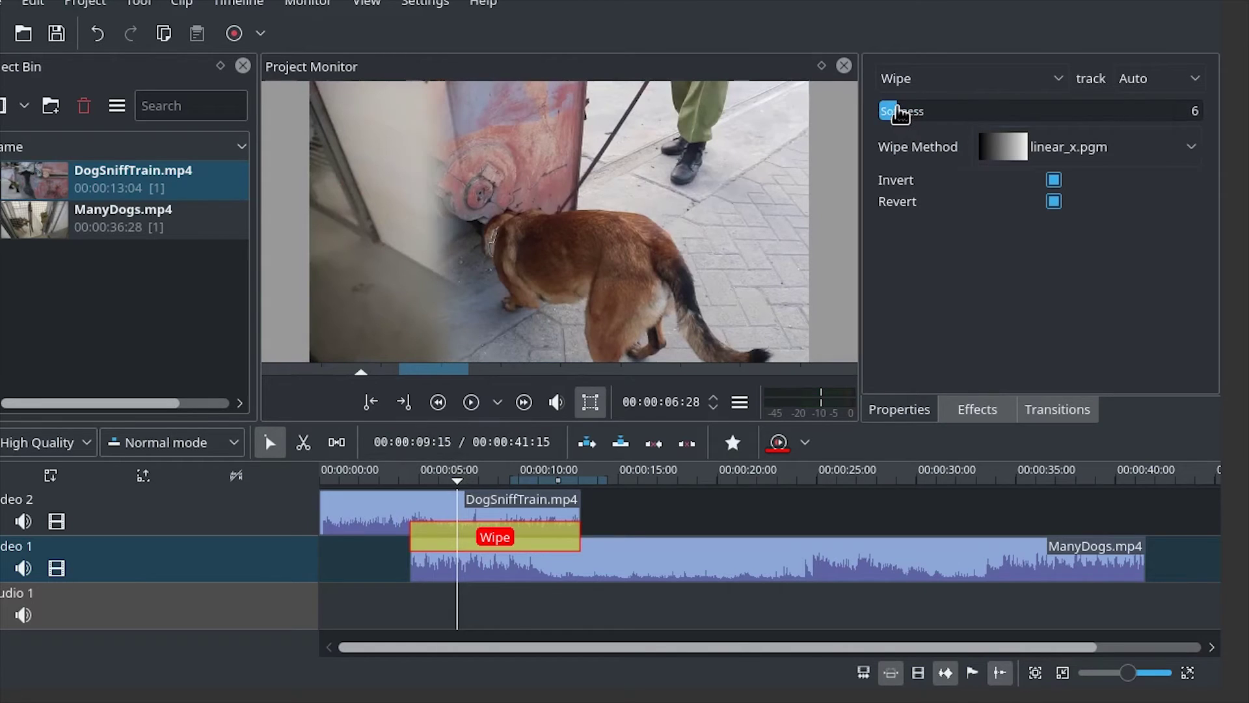
left_click_drag(955, 114, 929, 117)
key("space")
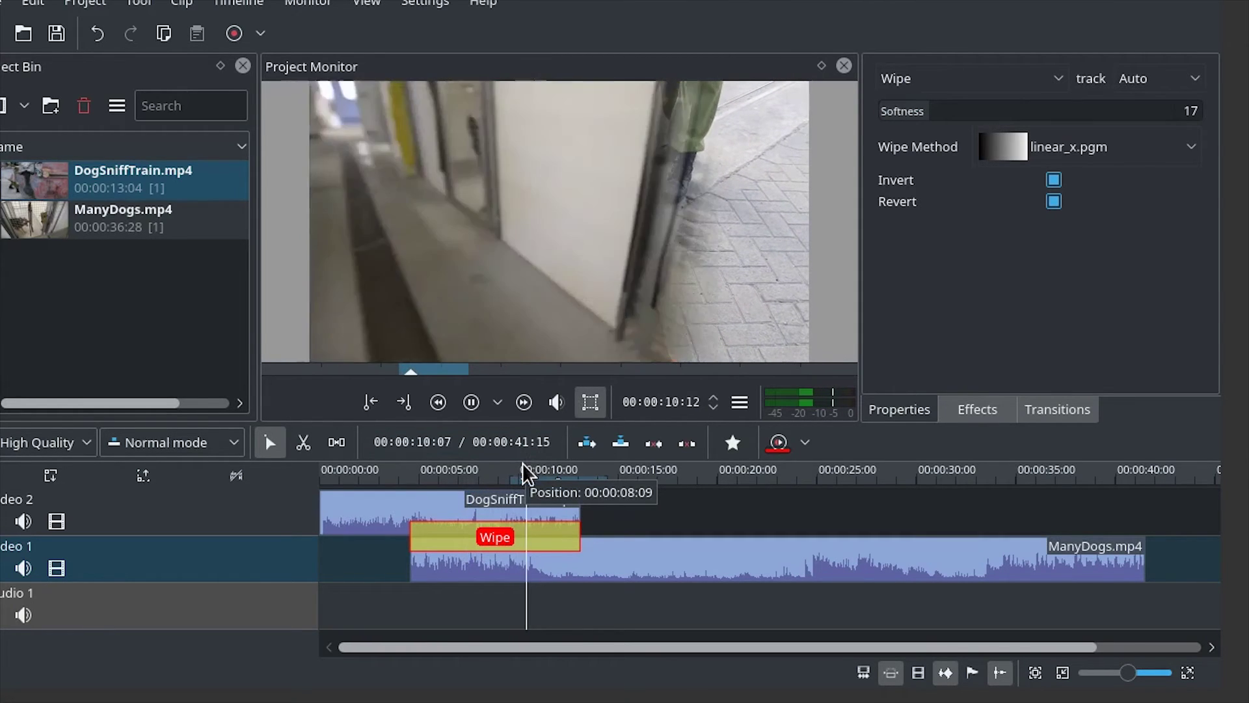
key("space")
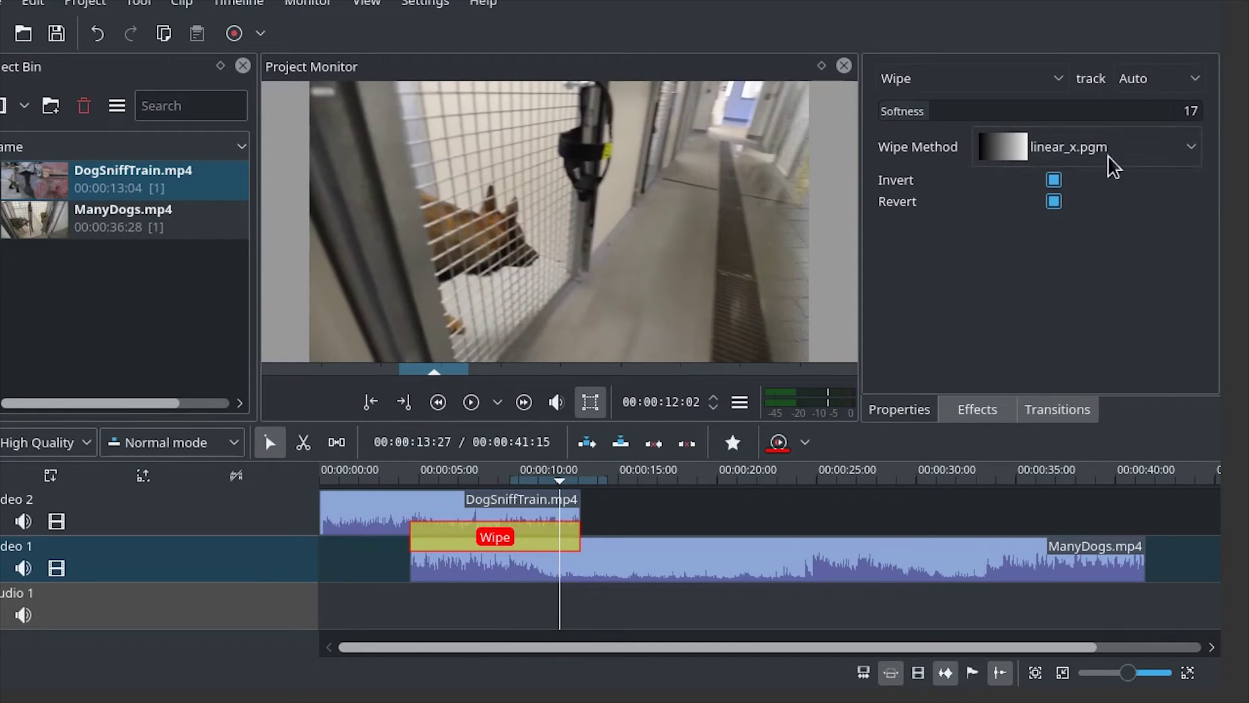
- Set the Wipe Softness to 5, pick the cloud.pgm pattern, and preview it
left_click_drag(921, 117, 898, 121)
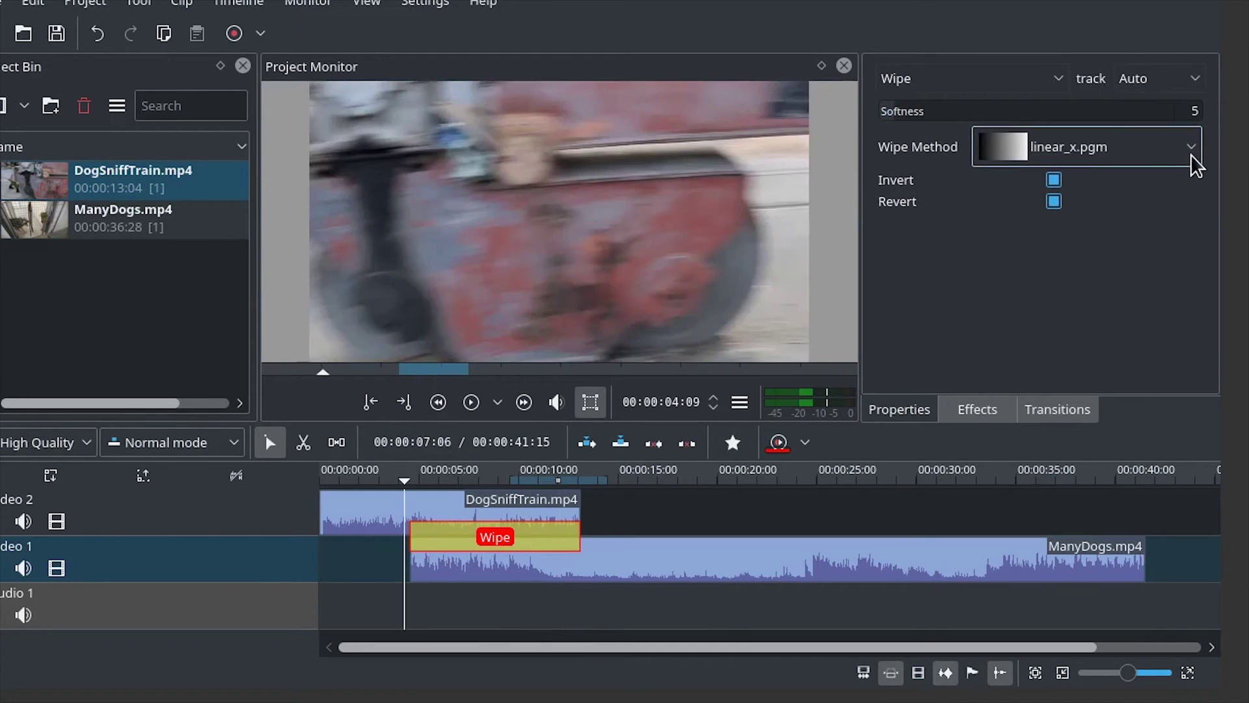
left_click(1194, 151)
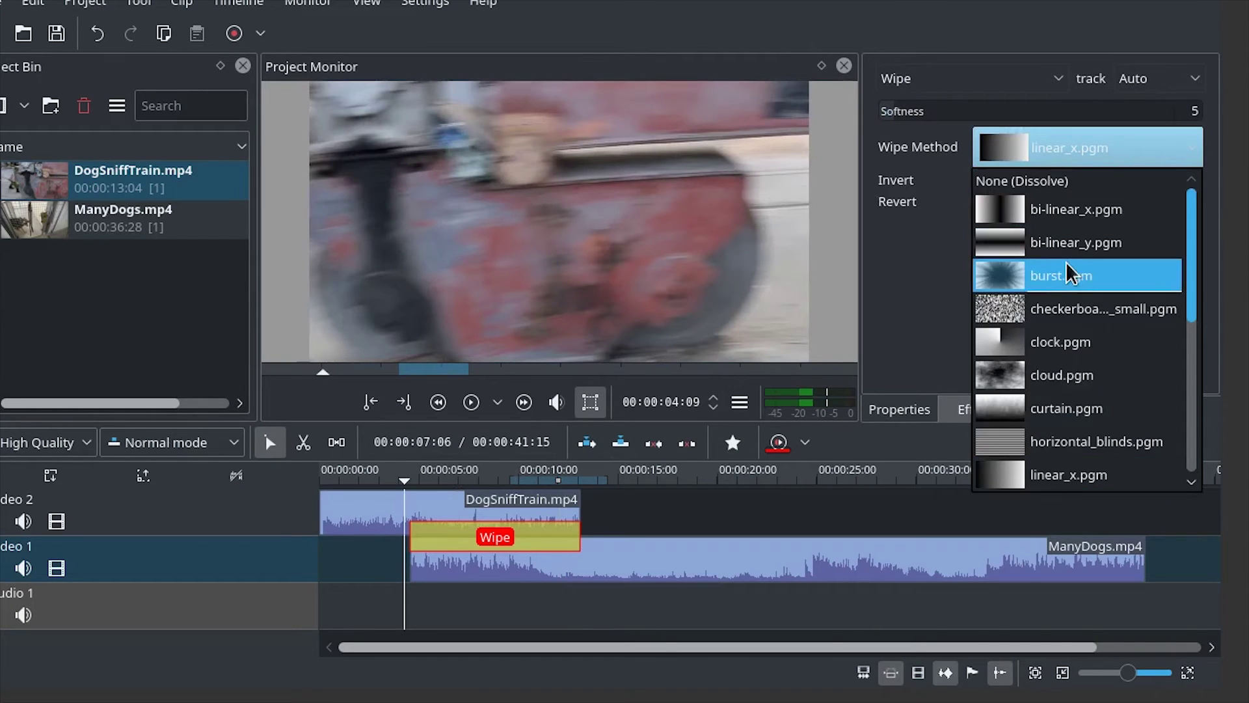
scroll(1043, 271, "down", 4)
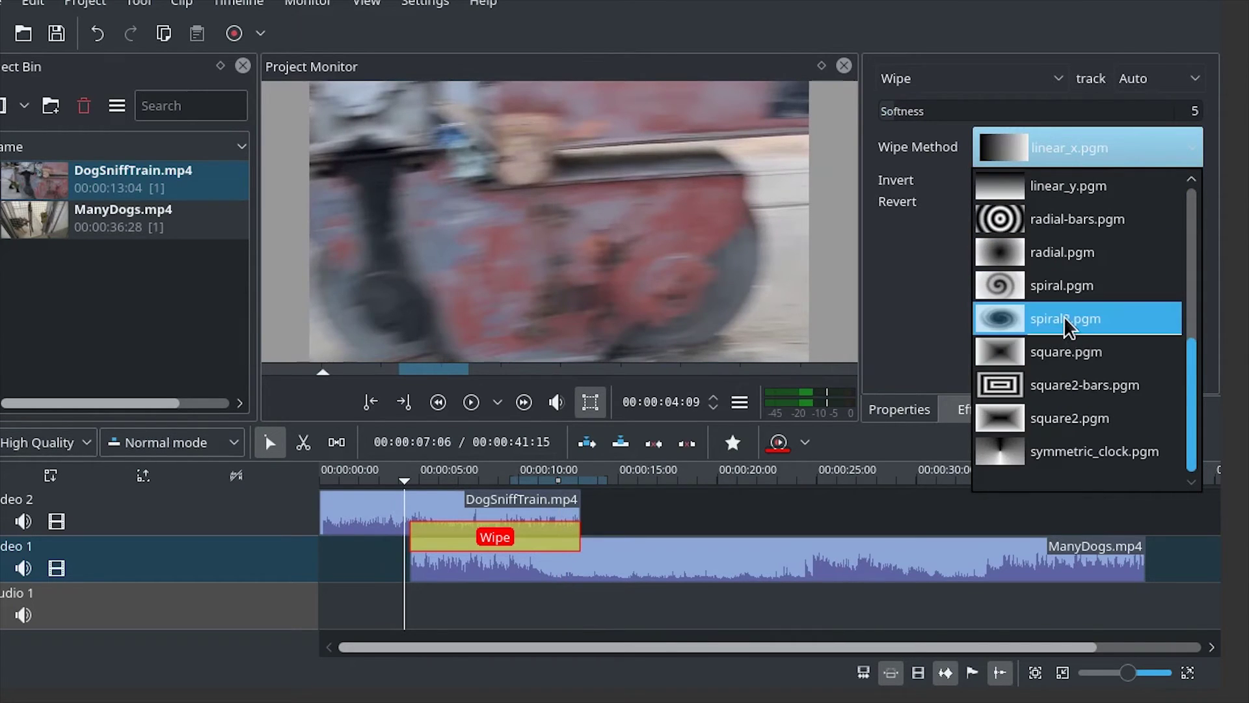
scroll(1088, 402, "up", 3)
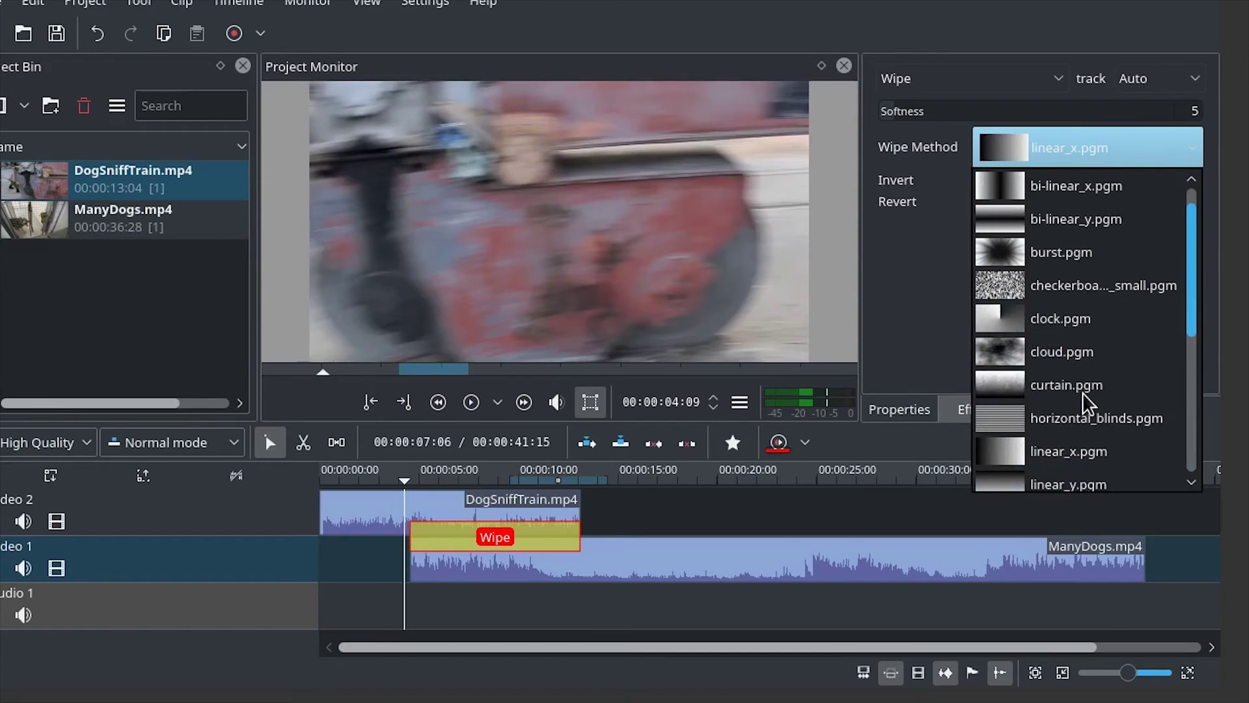
left_click(1088, 355)
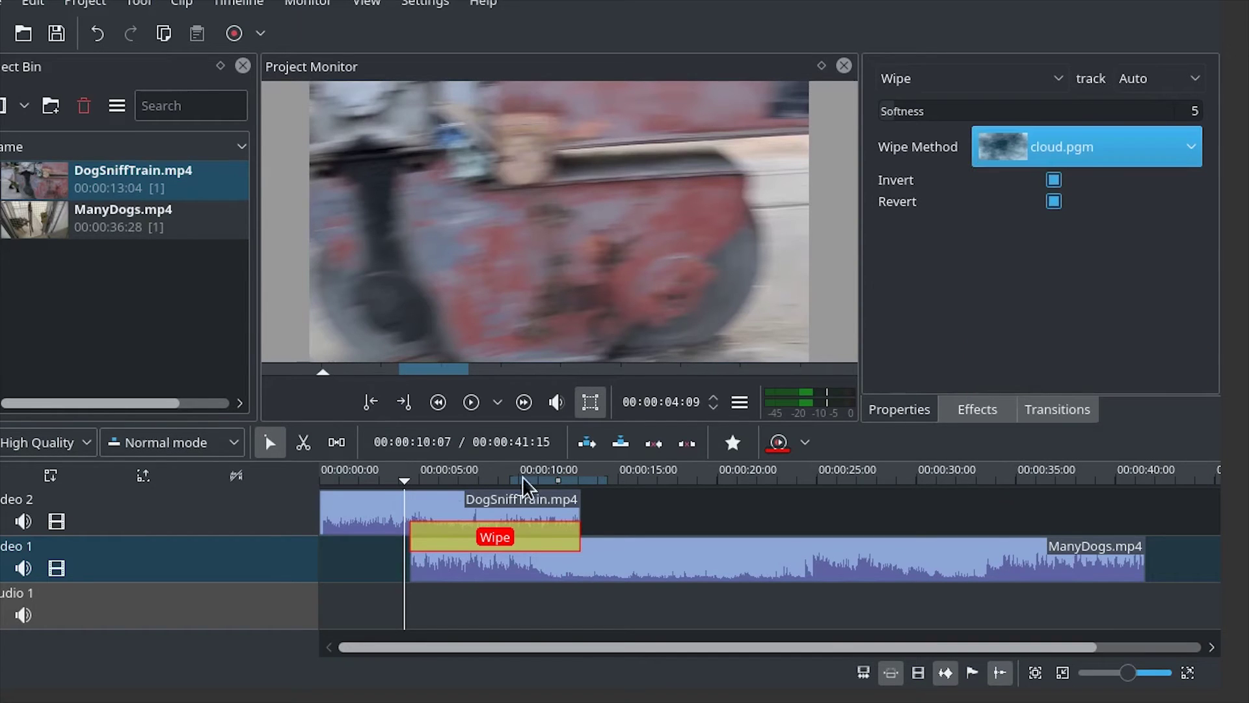
left_click(414, 481)
key("space")
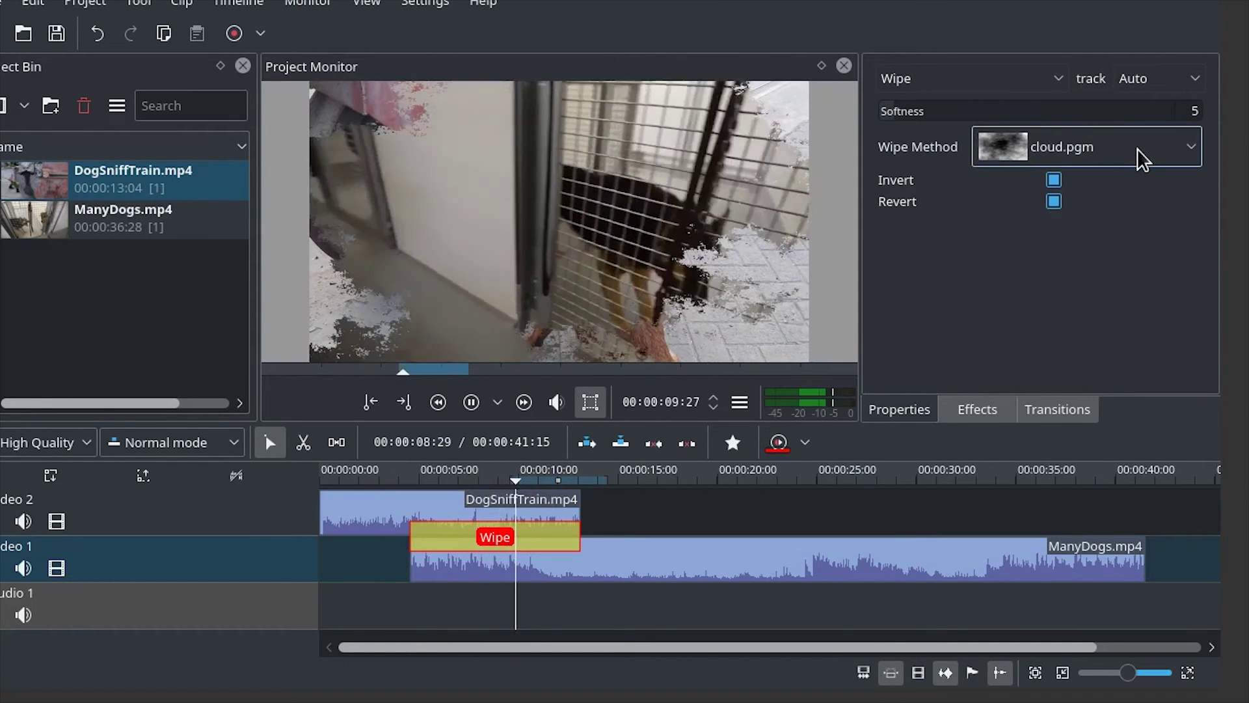
- Switch the Wipe pattern to burst.pgm and preview it from the wipe's start
scroll(1143, 156, "up", 3)
left_click(417, 481)
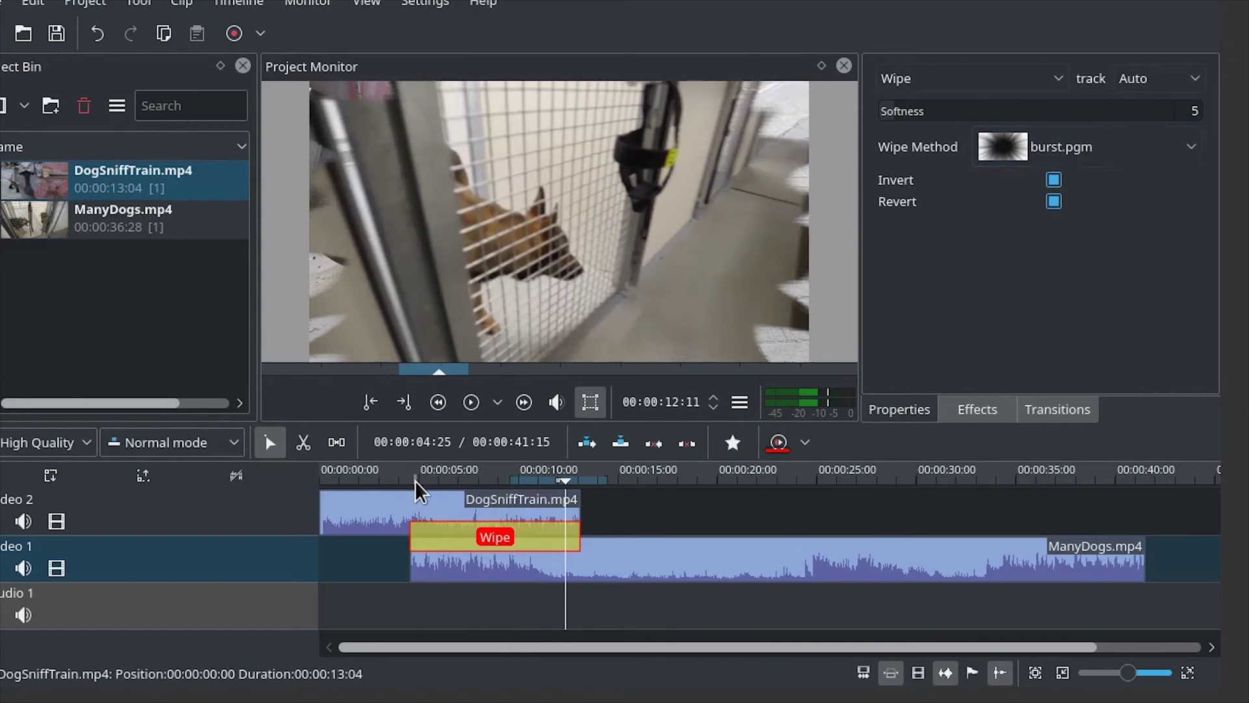
key("space")
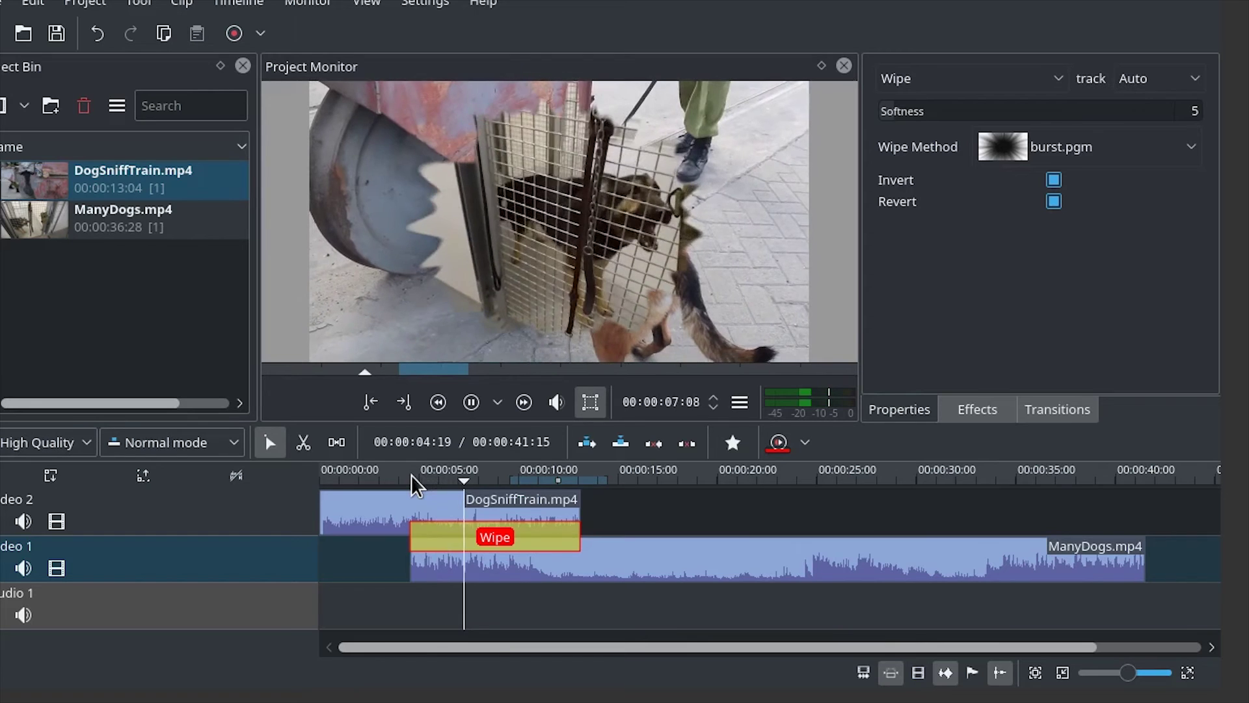
- Put ManyDogs on Video 2 after DogSniffTrain, move DogSniffTrain to Video 1 at 00:00:08:17, realign the Wipe, and play
left_click_drag(547, 566, 717, 520)
left_click_drag(504, 518, 606, 560)
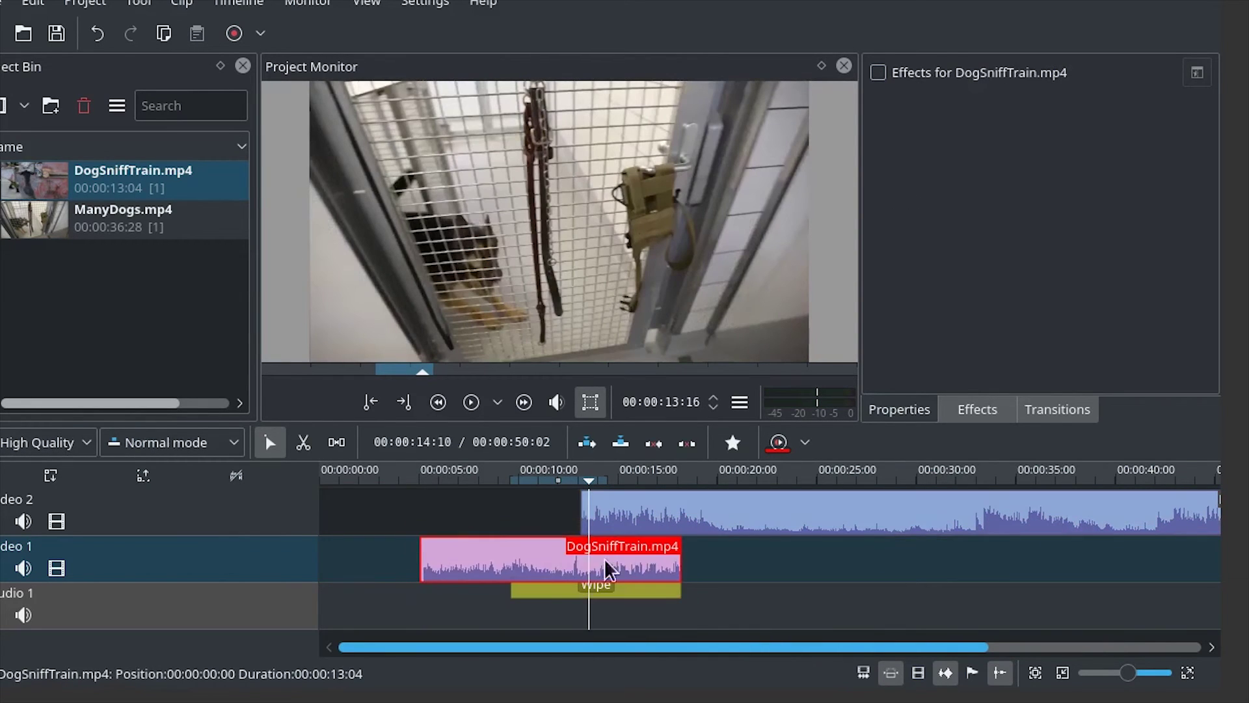
left_click_drag(547, 588, 616, 533)
left_click_drag(548, 558, 618, 558)
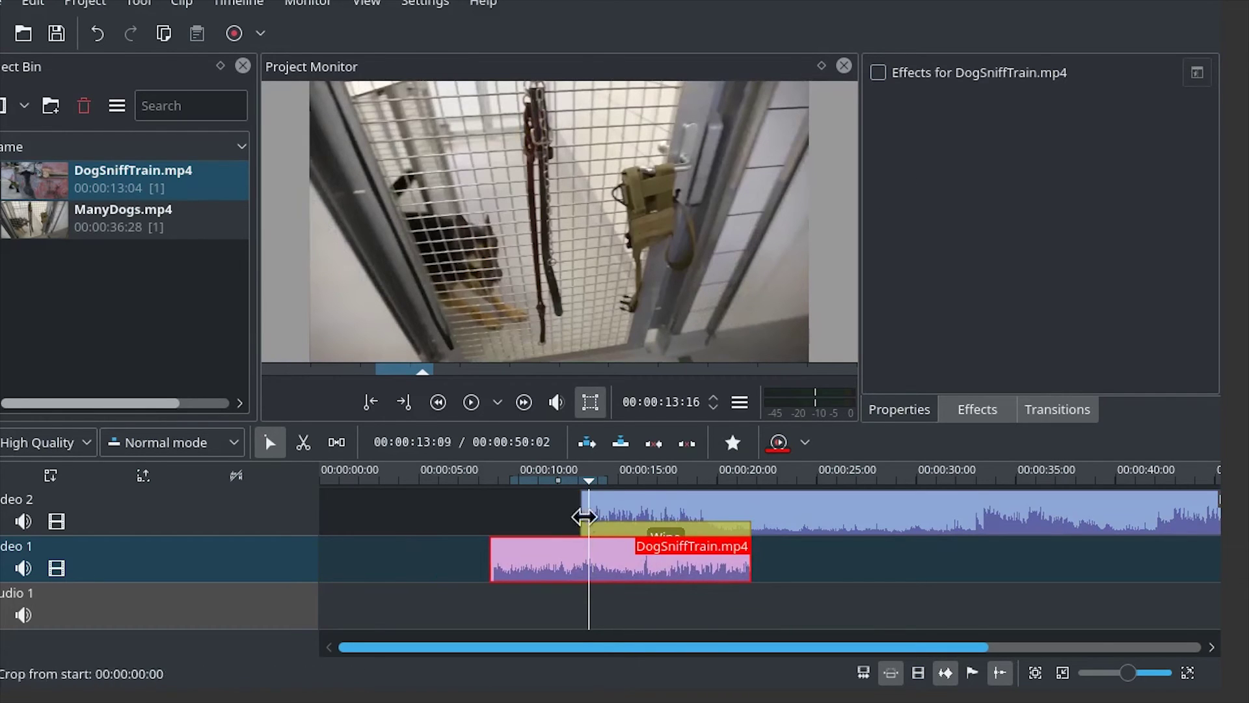
key("space")
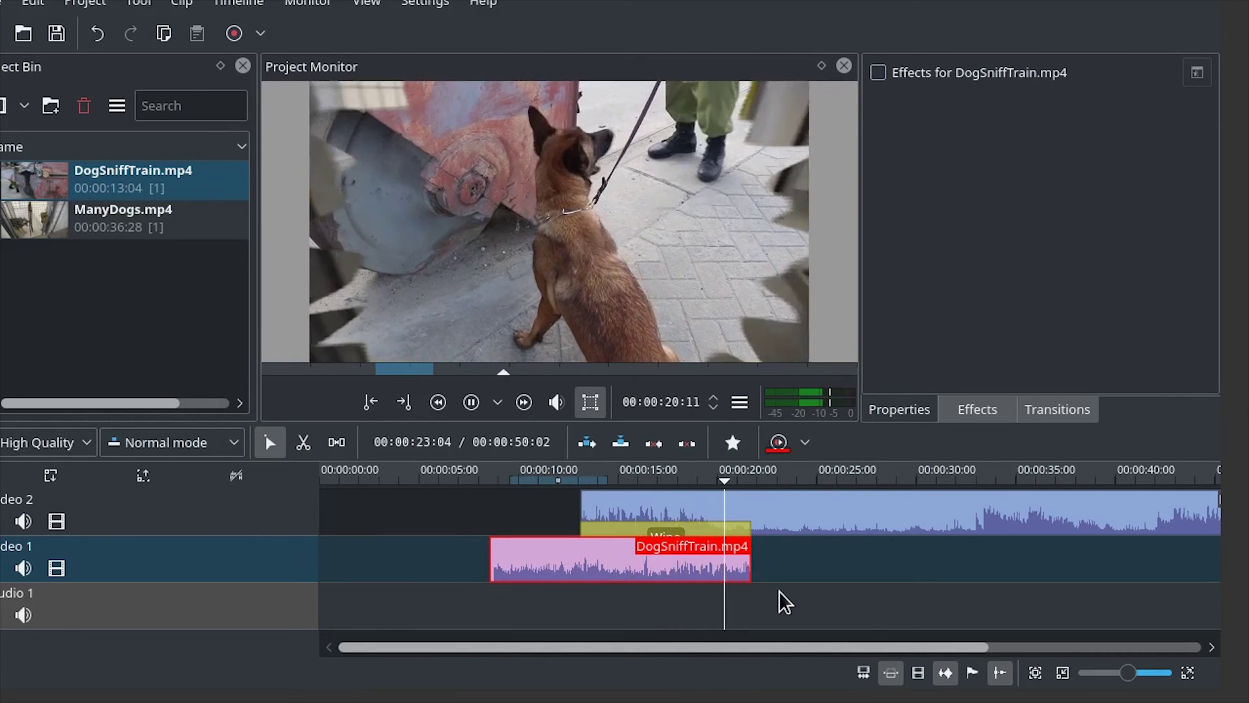
right_click(779, 592)
left_click(781, 583)
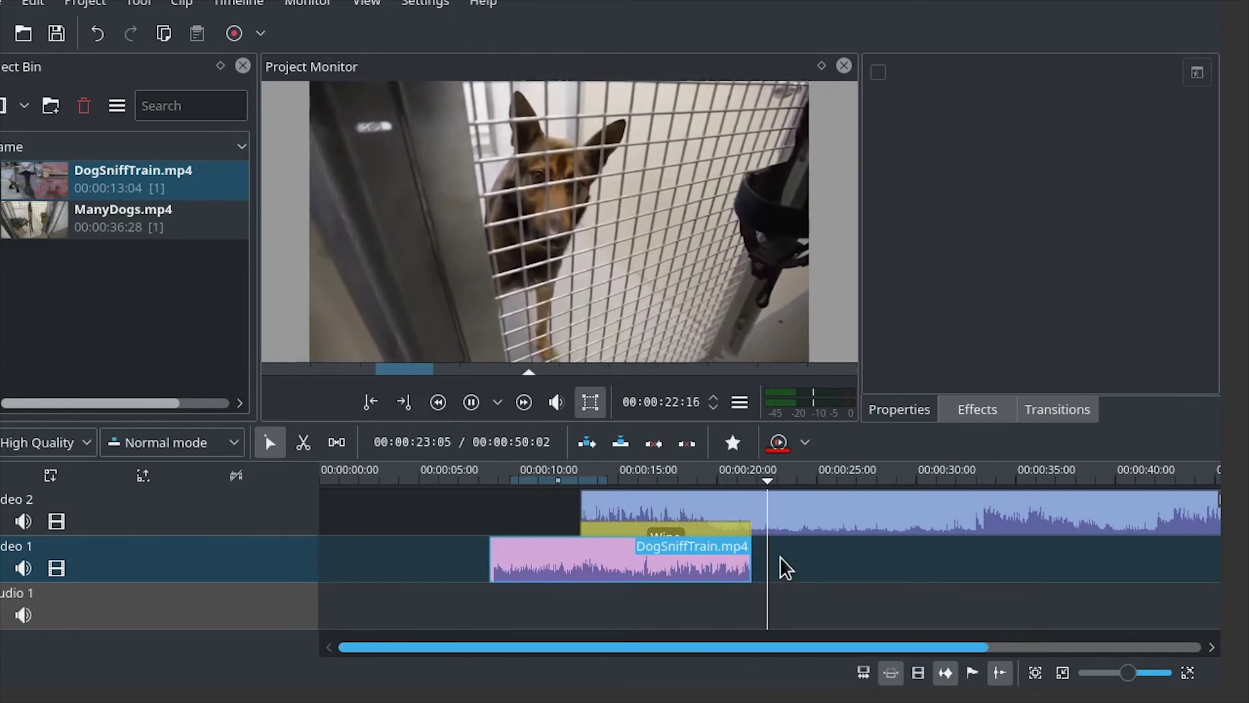
- Stop playback and preview the Wipe at about 00:00:17
key("space")
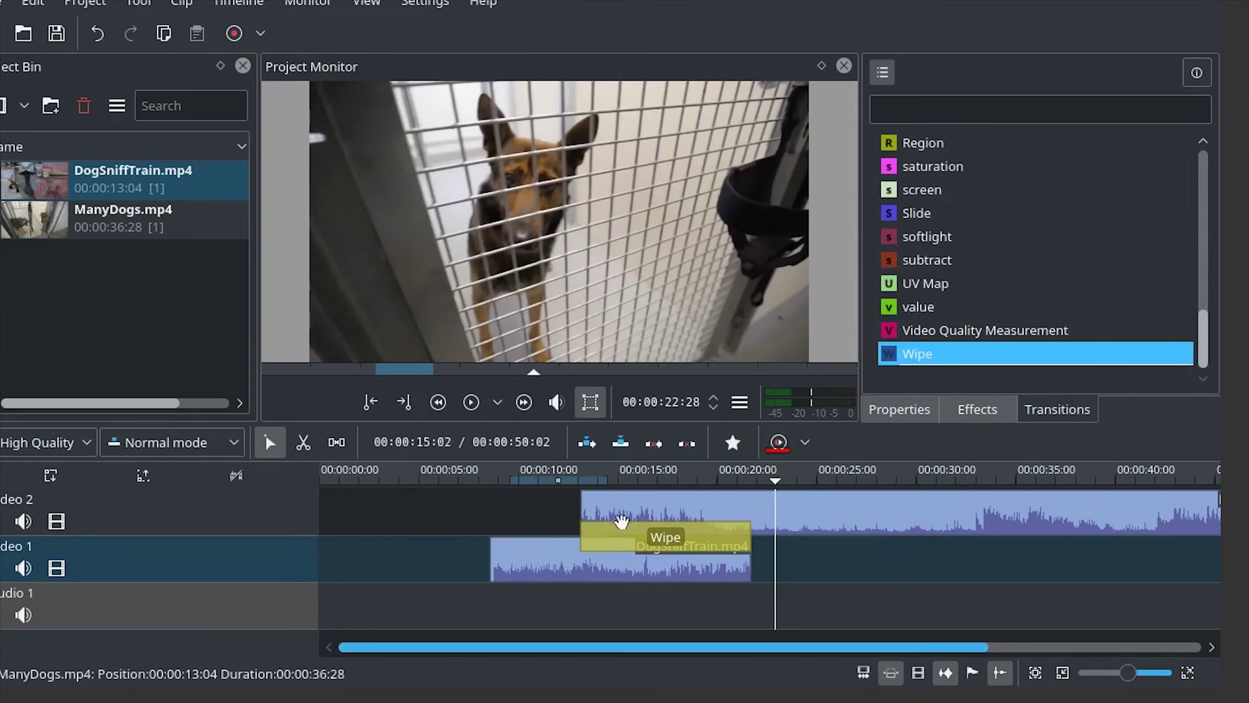
left_click(674, 482)
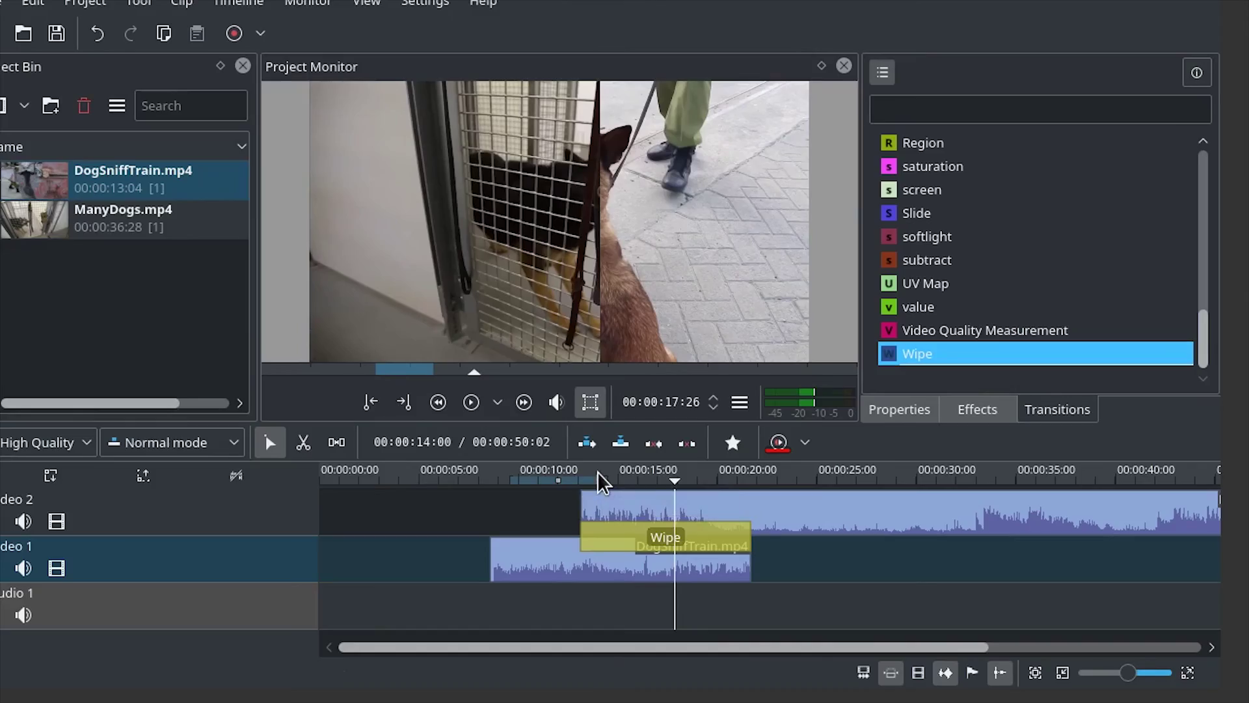